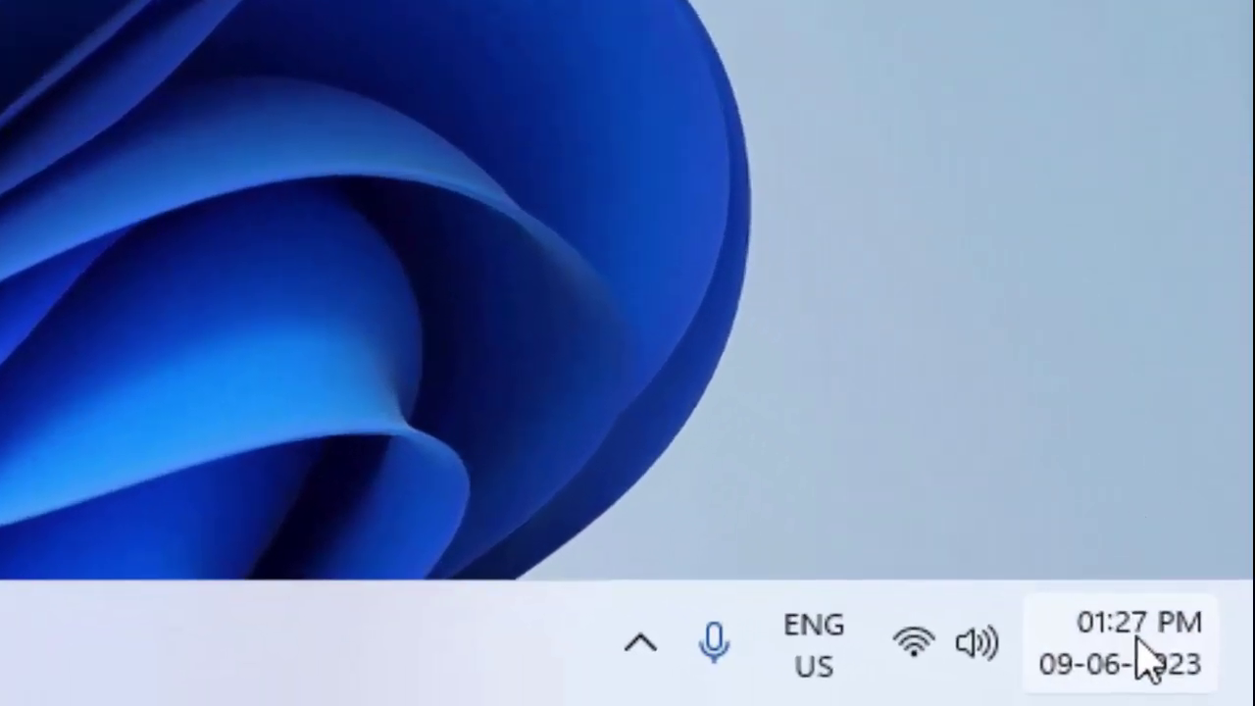
Step: Open Adjust date and time from the taskbar clock's right-click menu
{"action": "mouse_move", "coordinate": [1123, 645]}
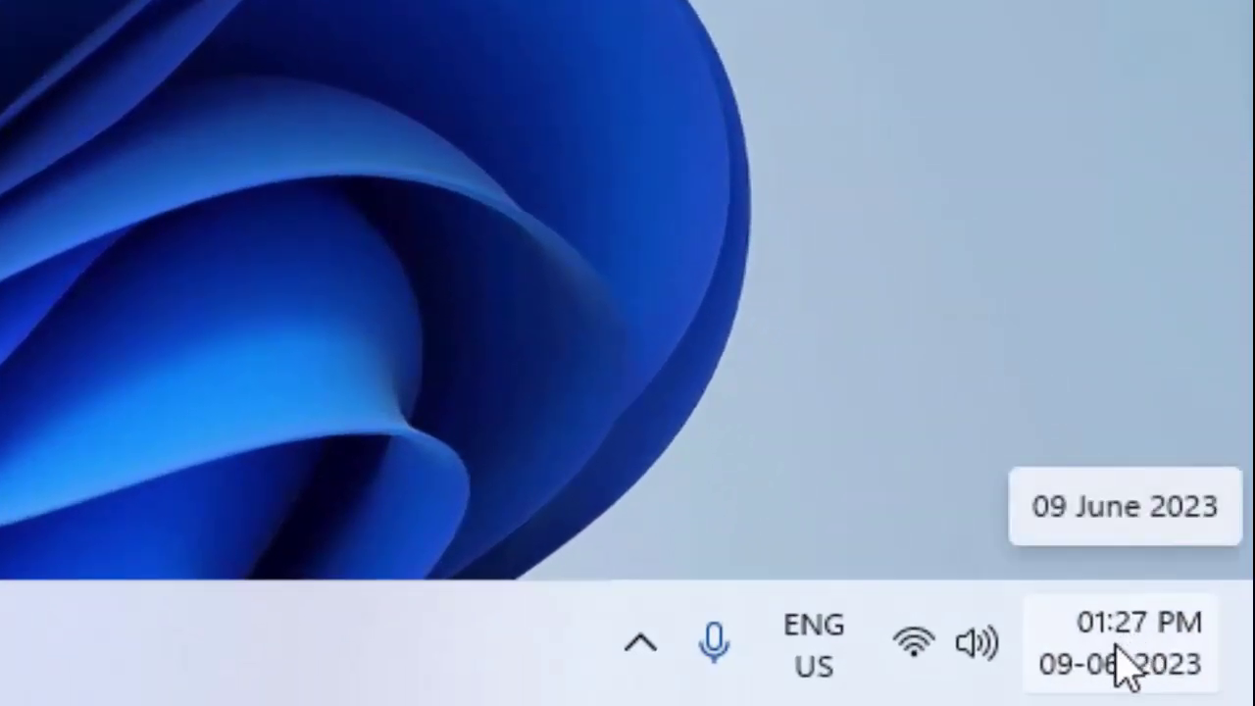
{"action": "right_click", "coordinate": [1123, 665]}
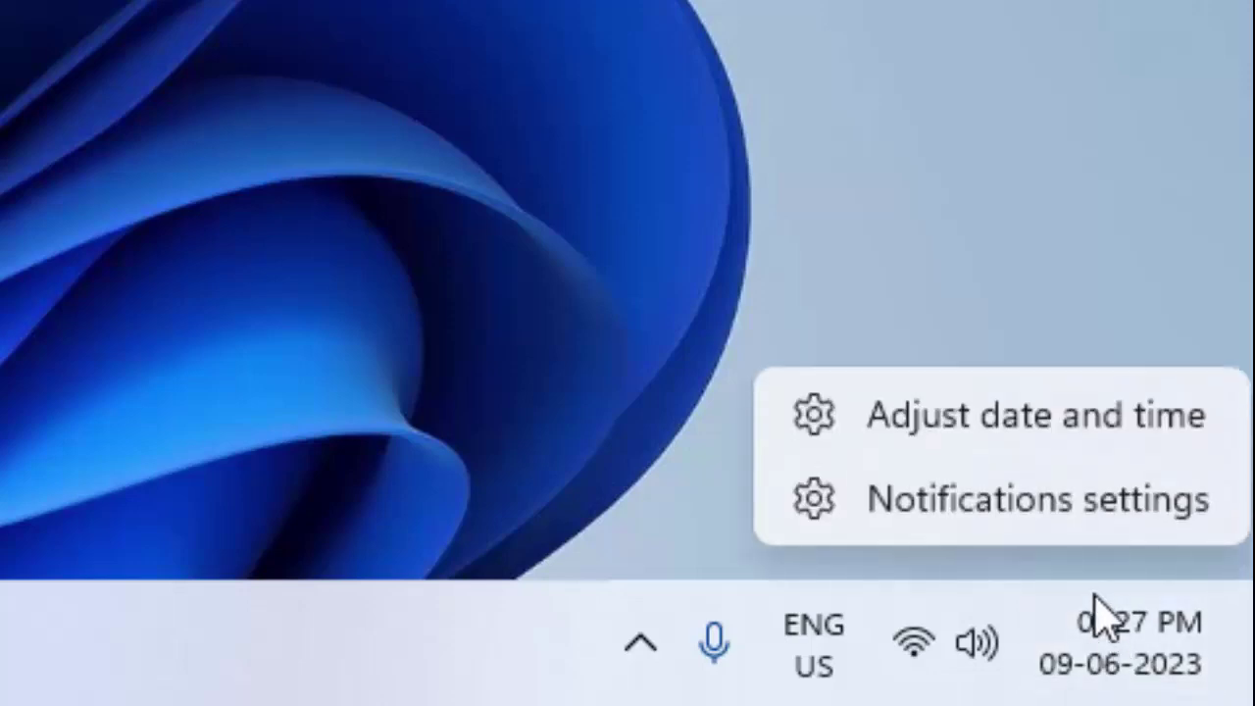
{"action": "left_click", "coordinate": [1089, 442]}
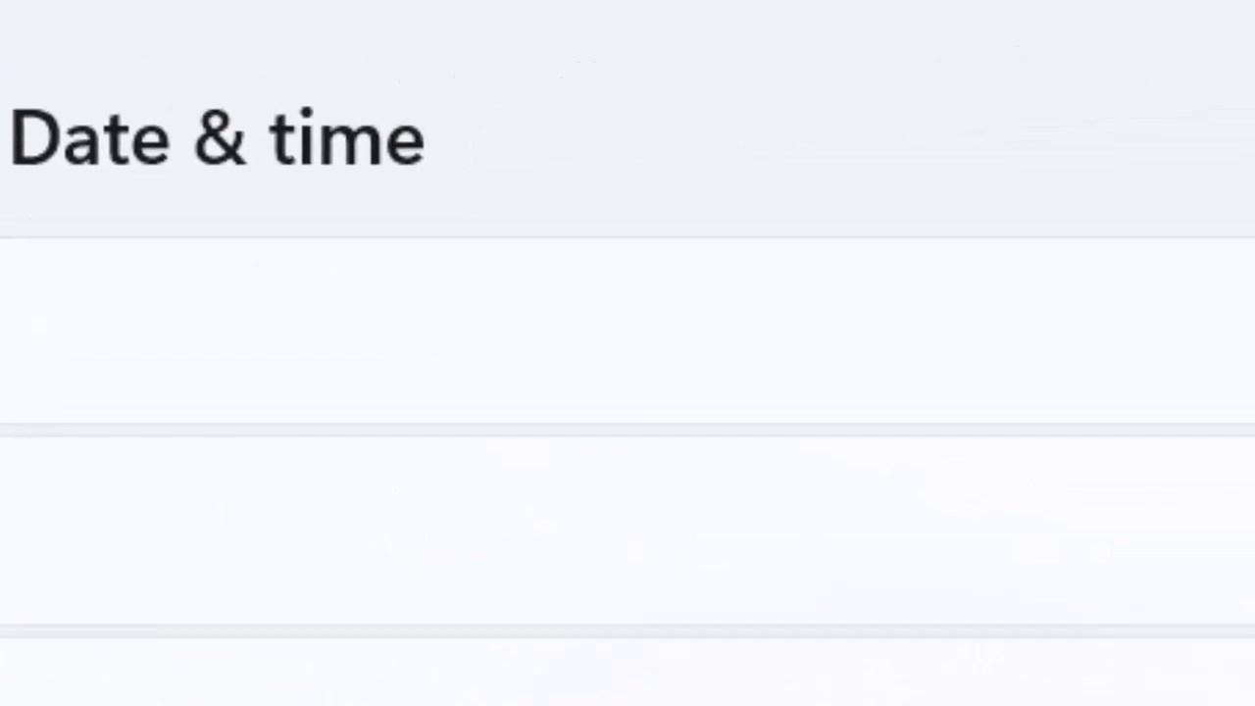
Step: Resync the clock by turning Set time automatically off and back on
{"action": "left_click", "coordinate": [1075, 601]}
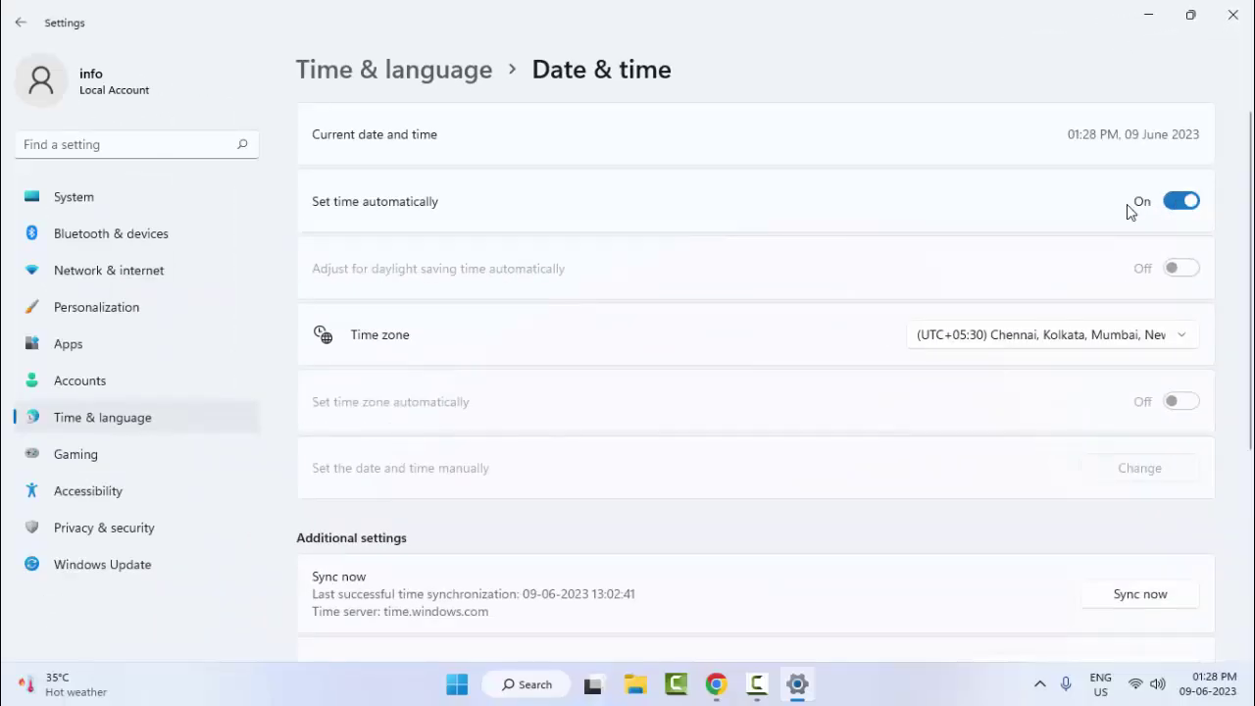
{"action": "left_click", "coordinate": [1172, 203]}
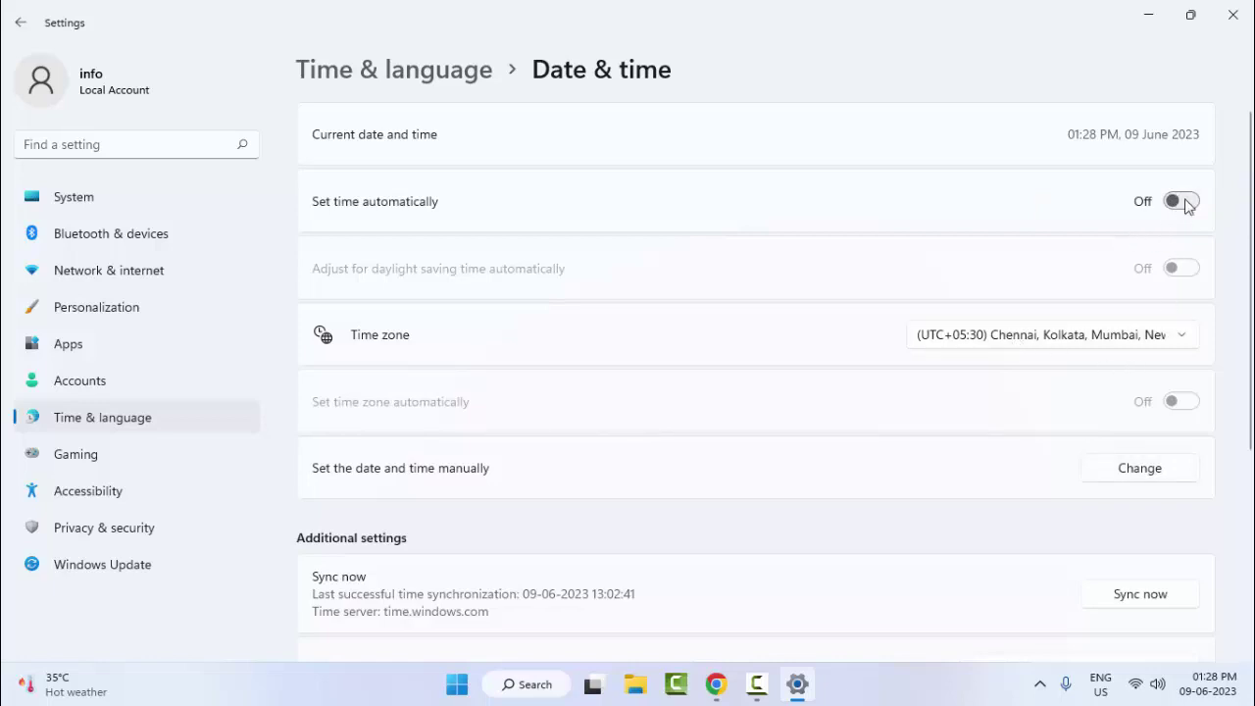
{"action": "left_click", "coordinate": [1185, 203]}
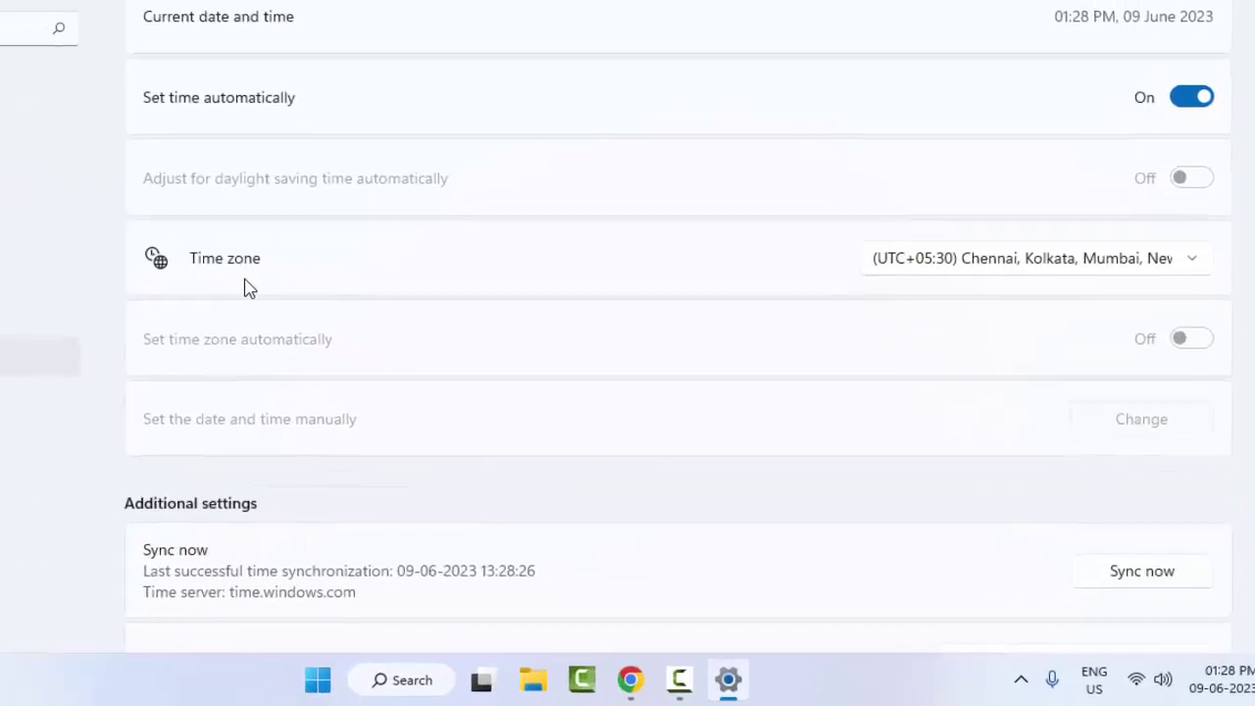
Step: Keep the time zone at (UTC+05:30) Chennai, Kolkata, Mumbai, New Delhi
{"action": "left_click", "coordinate": [990, 262]}
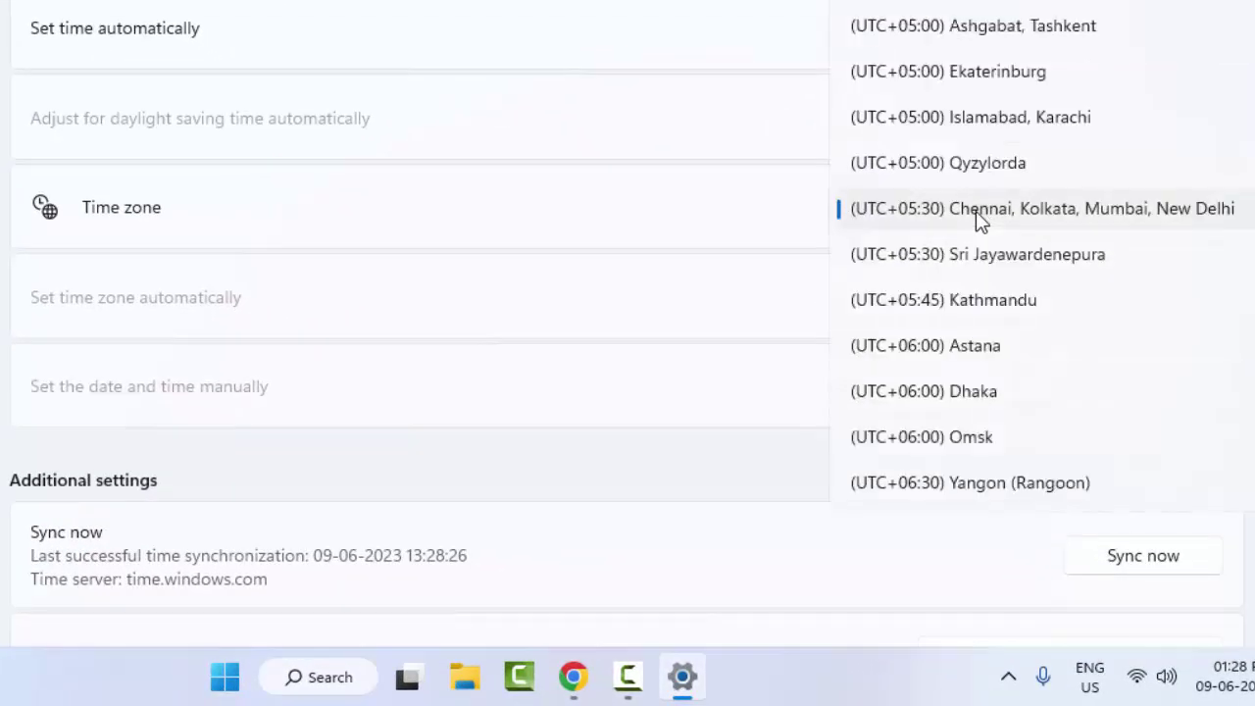
{"action": "left_click", "coordinate": [1048, 210]}
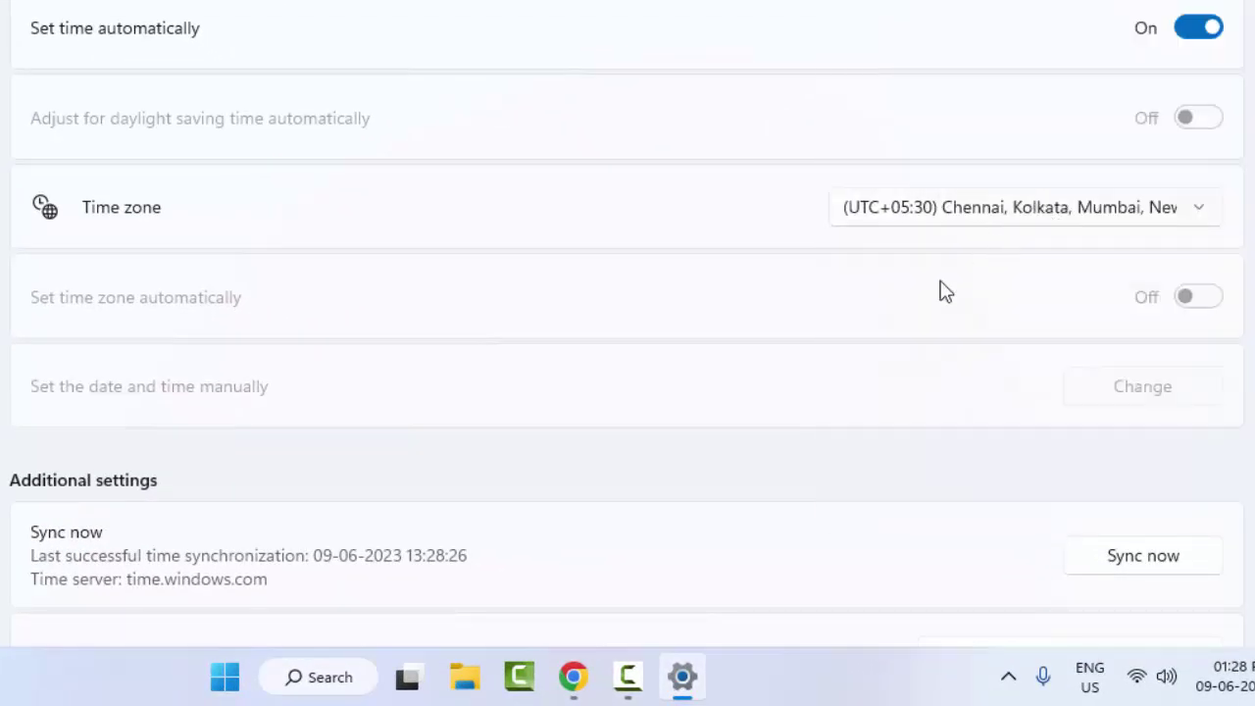
{"action": "scroll", "coordinate": [908, 306], "scroll_direction": "down", "scroll_amount": 3}
{"action": "scroll", "coordinate": [908, 307], "scroll_direction": "down", "scroll_amount": 2}
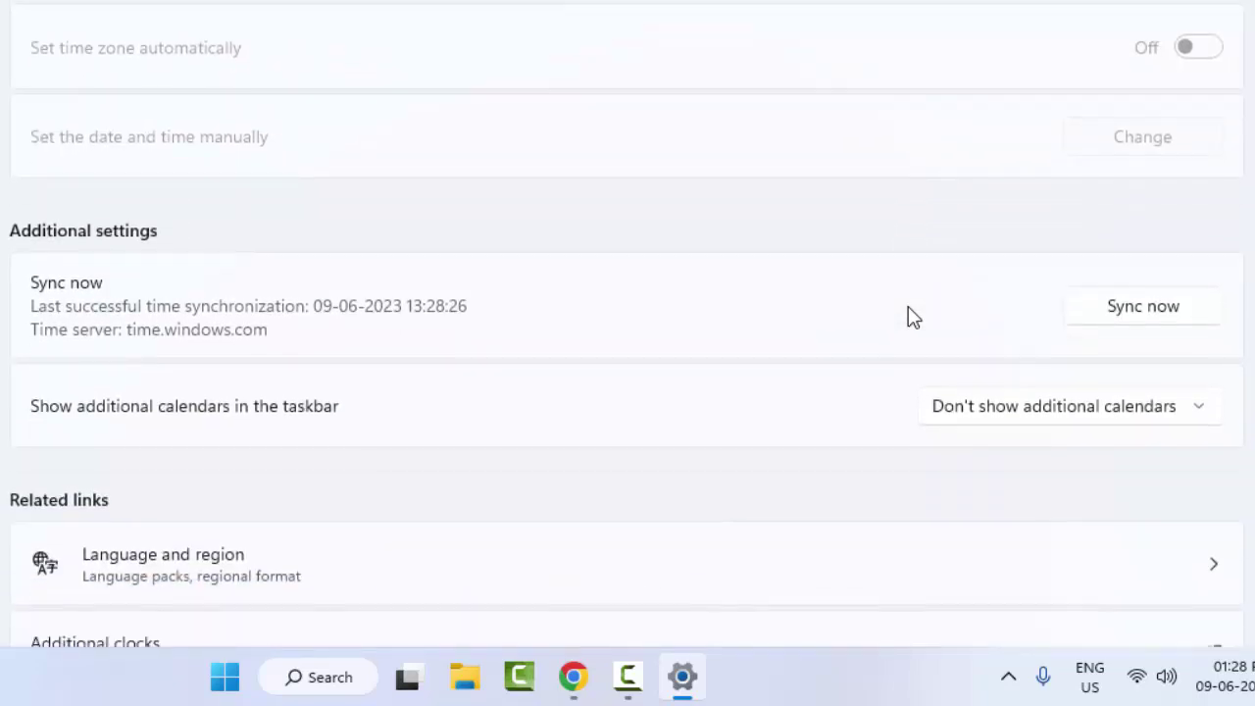
{"action": "scroll", "coordinate": [908, 307], "scroll_direction": "up", "scroll_amount": 6}
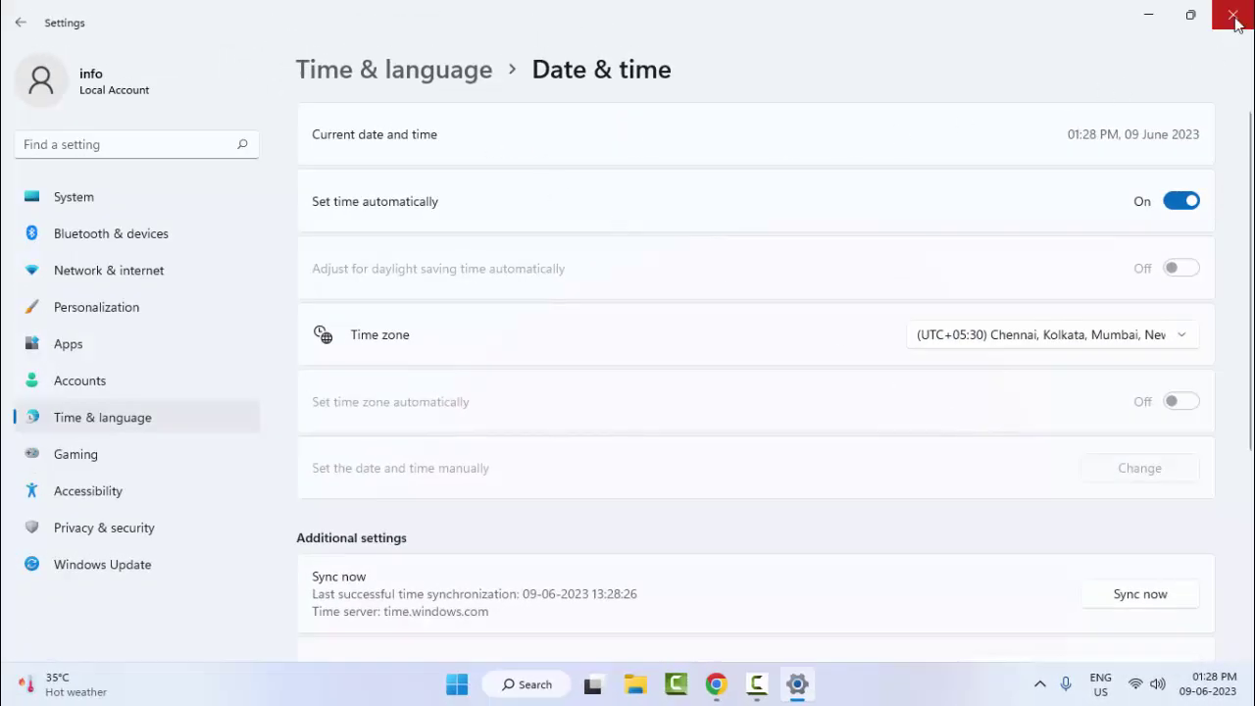
Step: Close Settings and check the taskbar calendar shows Friday, 9 June 2023, then dismiss it
{"action": "left_click", "coordinate": [1234, 24]}
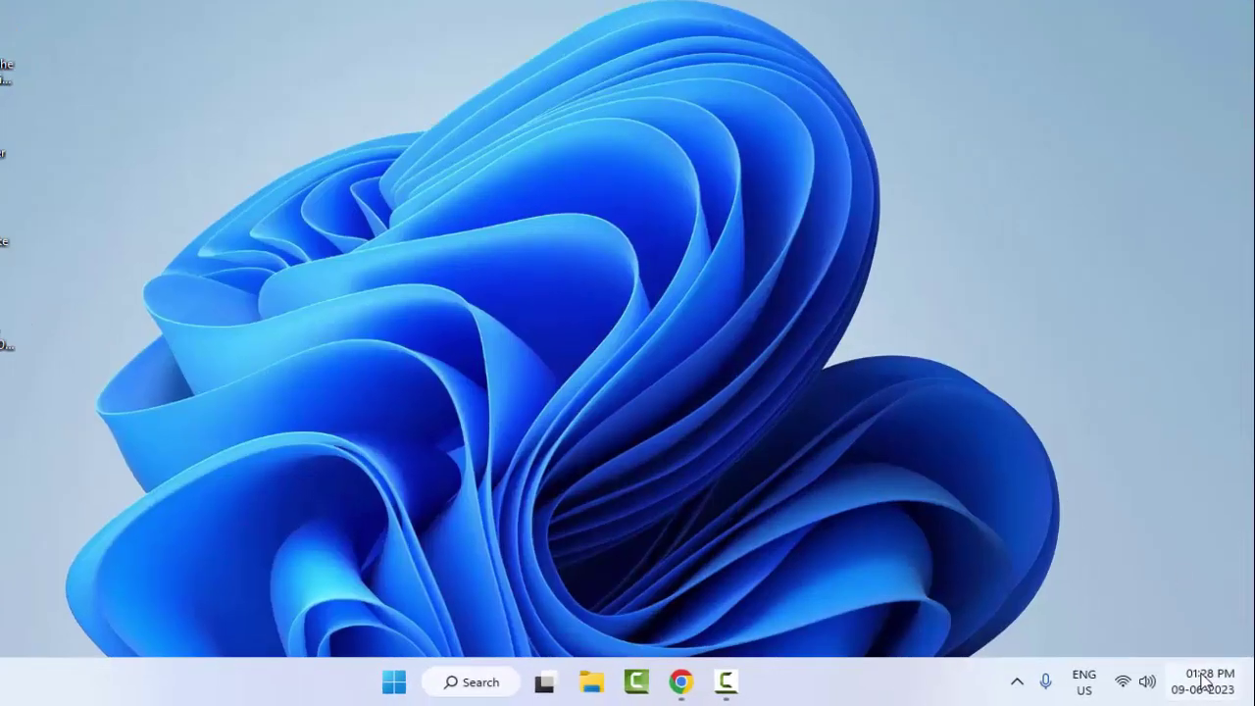
{"action": "mouse_move", "coordinate": [1204, 681]}
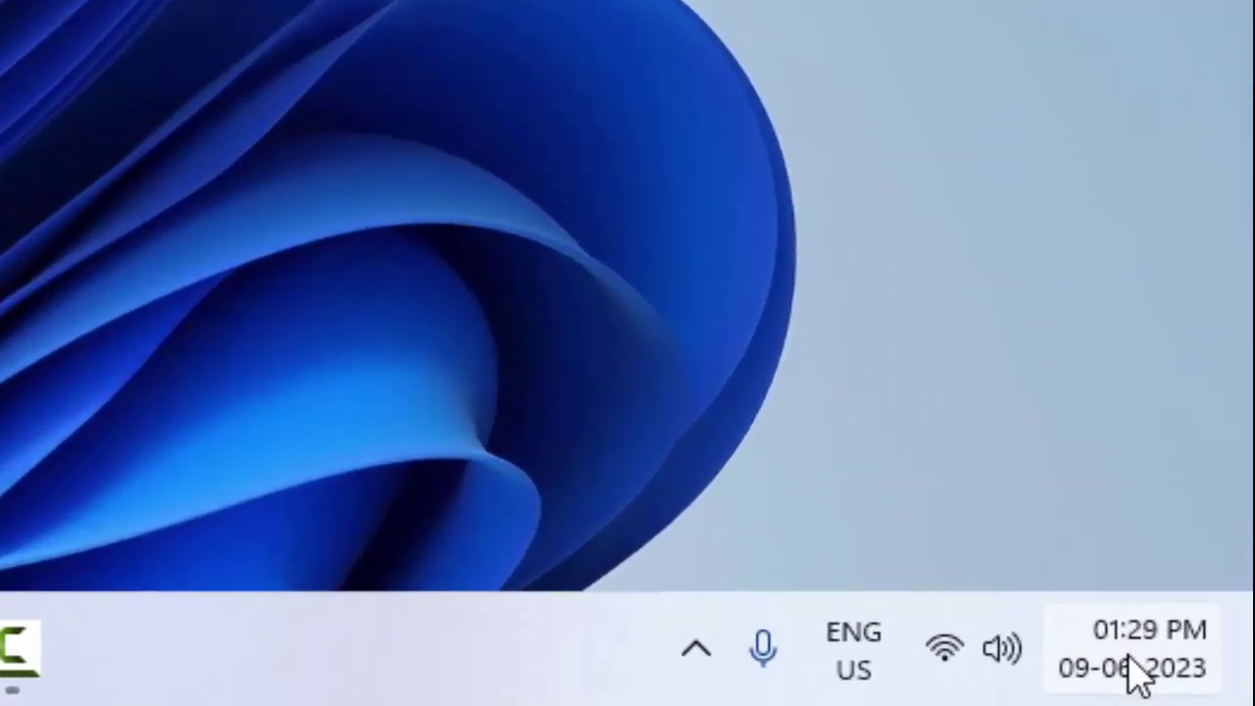
{"action": "left_click", "coordinate": [1138, 674]}
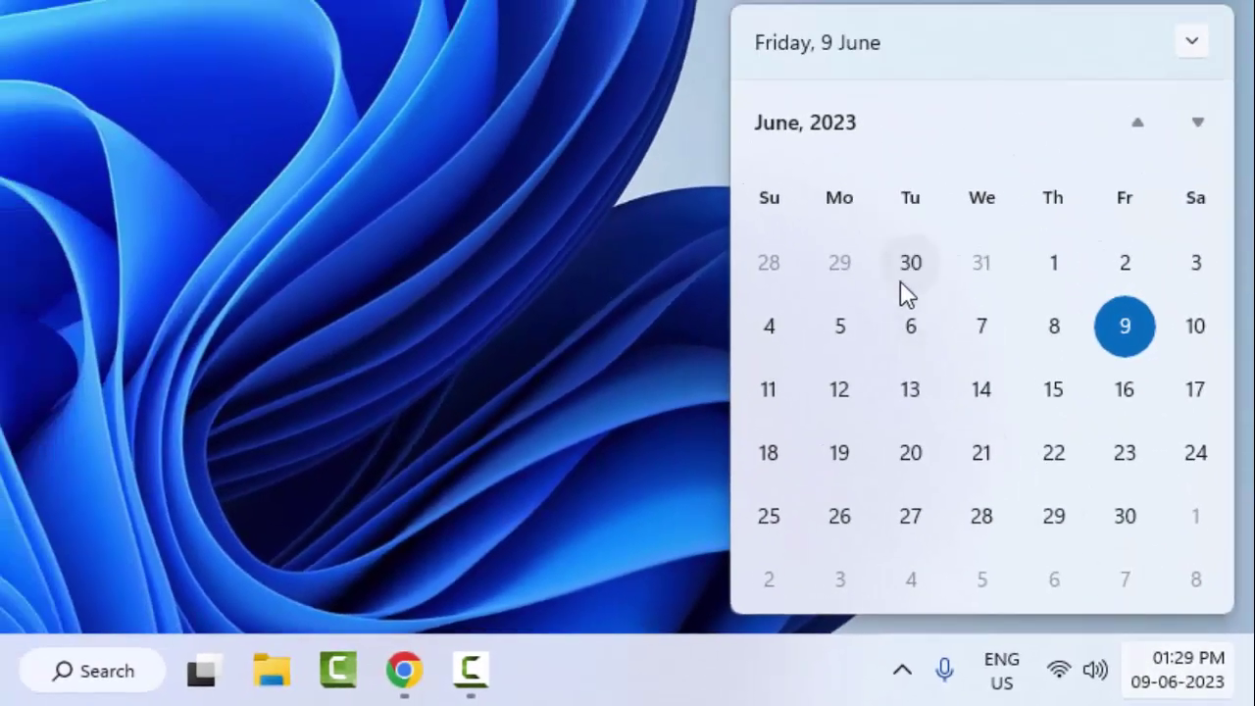
{"action": "left_click", "coordinate": [622, 154]}
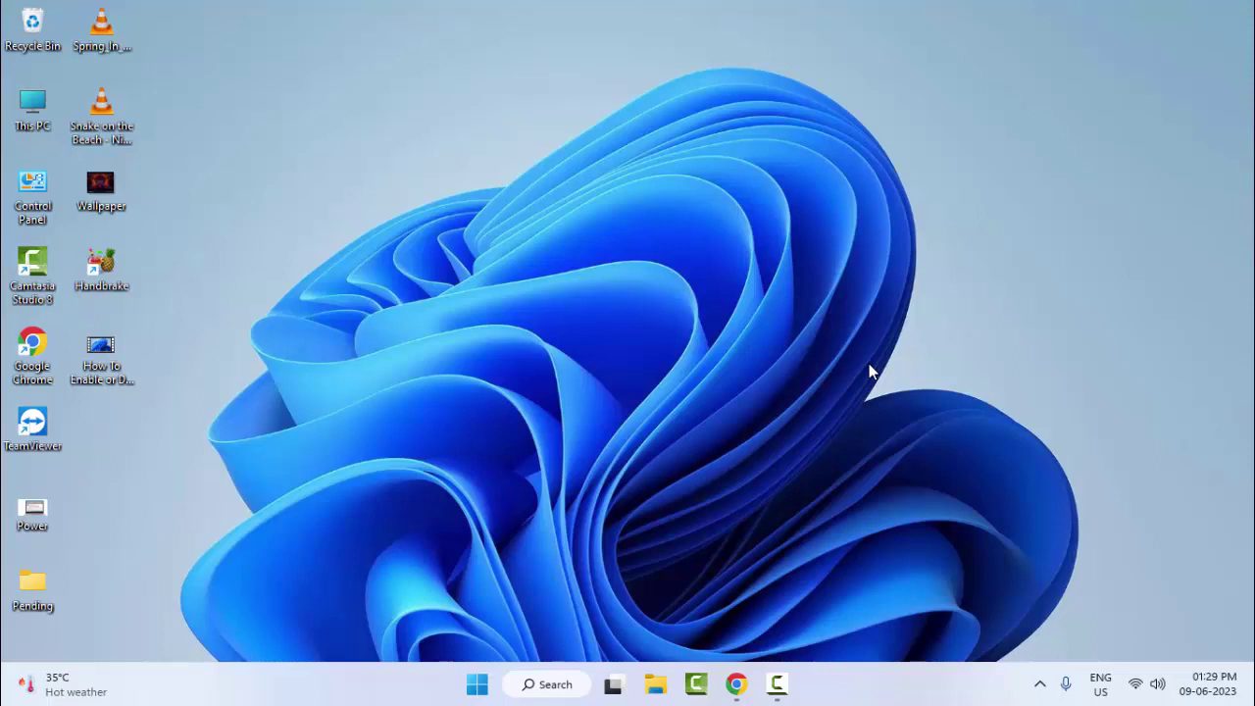
Step: Check for updates in Windows Update so KB5026959 starts downloading, then close Settings
{"action": "left_click", "coordinate": [476, 687]}
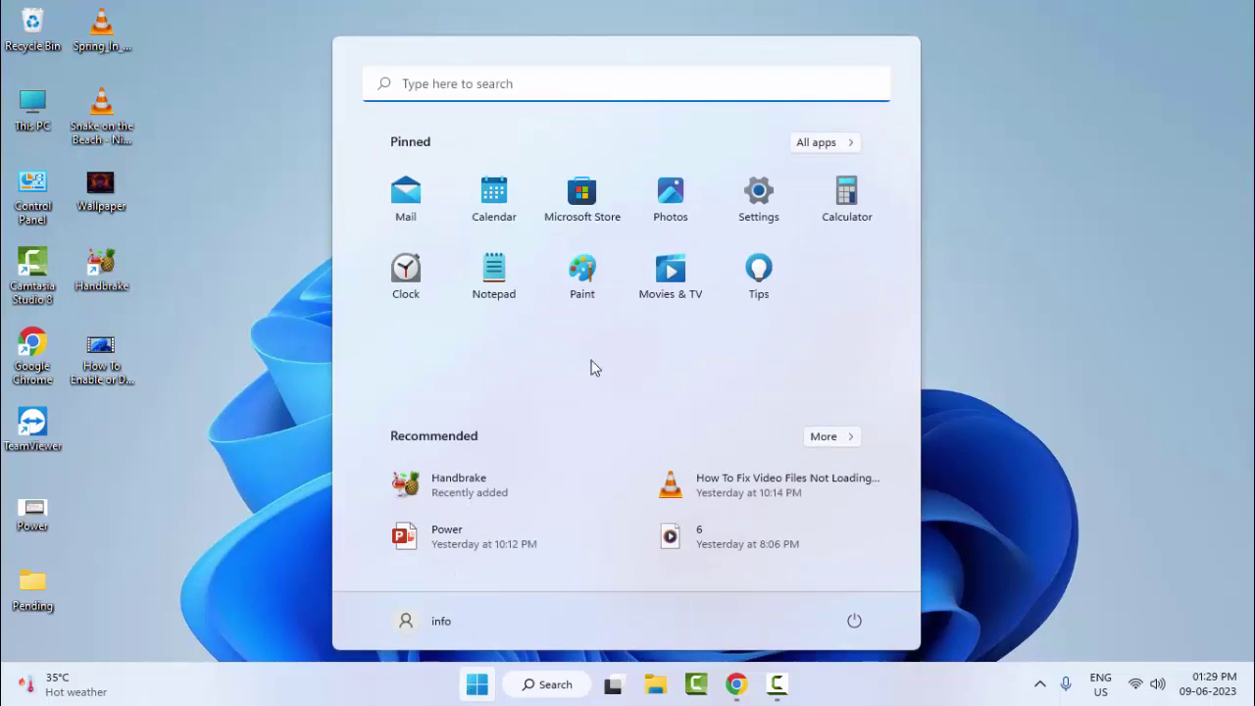
{"action": "left_click", "coordinate": [757, 221]}
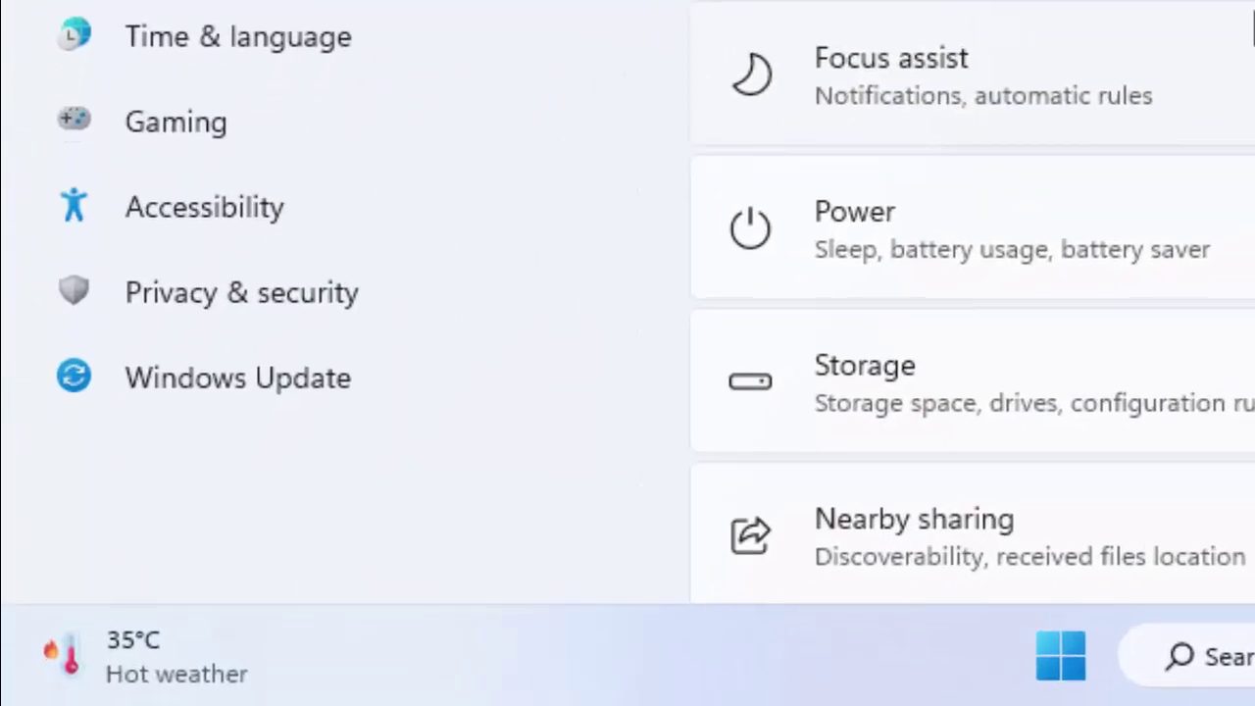
{"action": "left_click", "coordinate": [280, 377]}
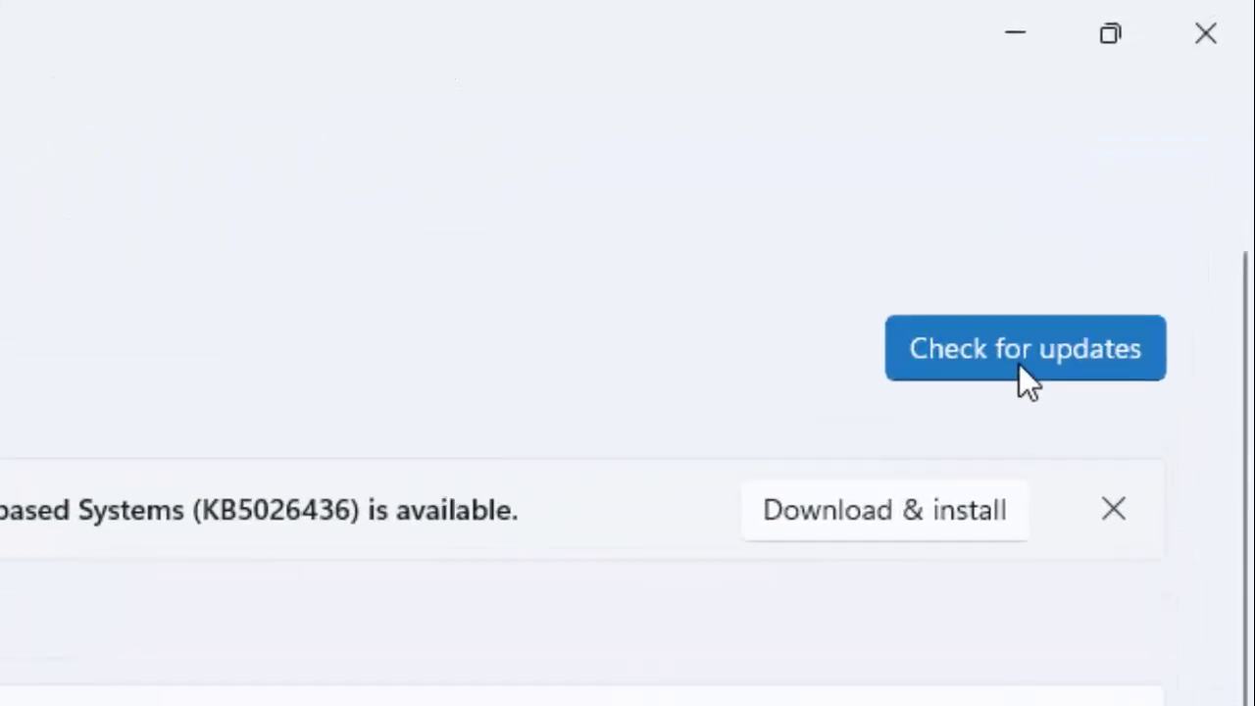
{"action": "left_click", "coordinate": [1019, 363]}
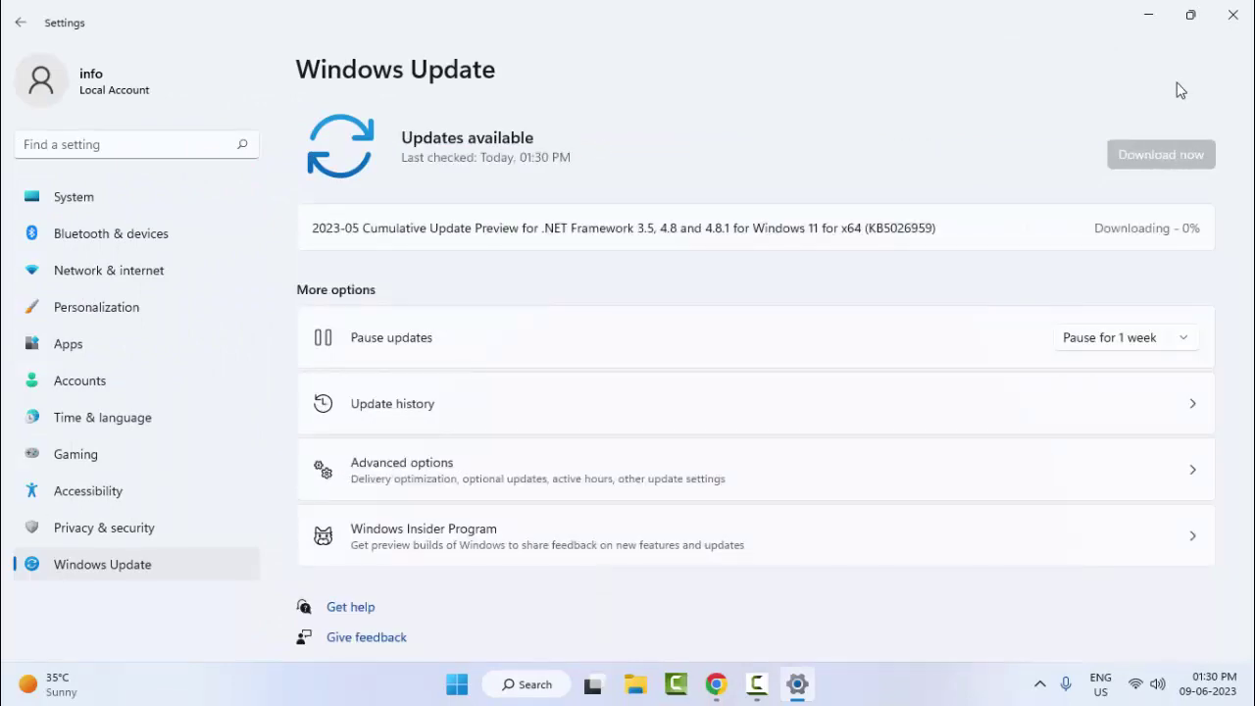
{"action": "left_click", "coordinate": [1233, 15]}
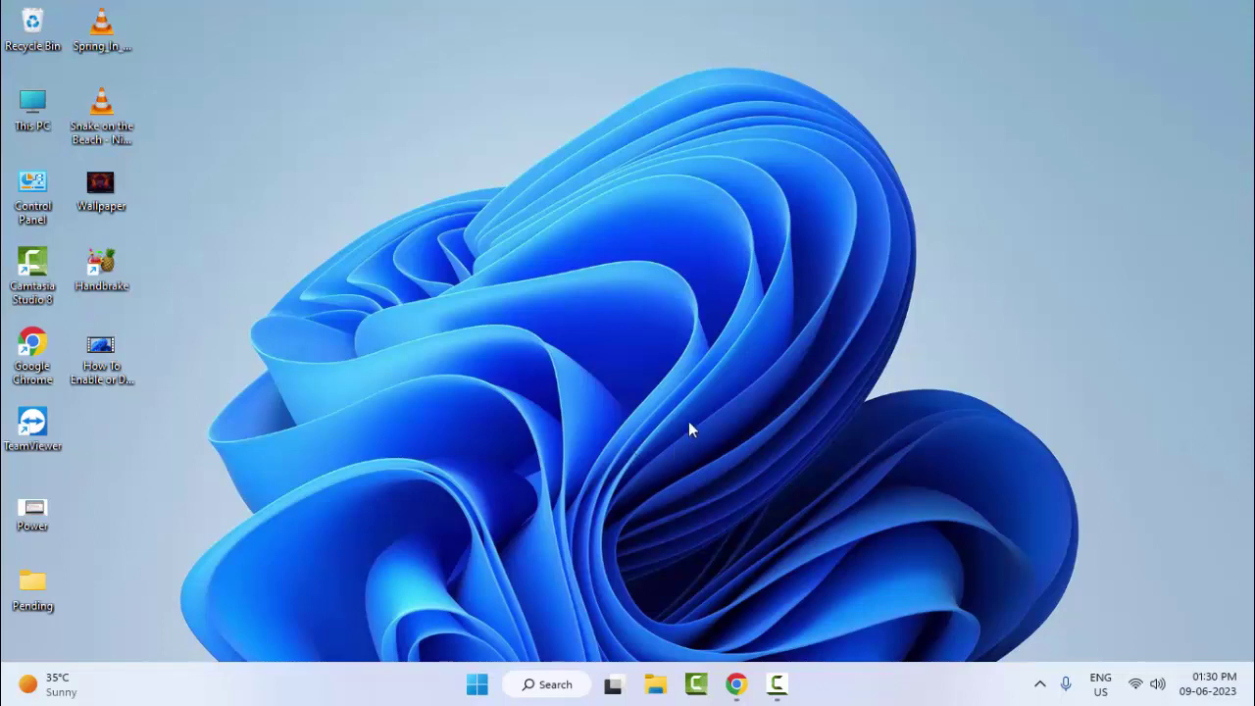
Step: Launch Chrome full-screen and run Clear browsing data's Basic tab with time range Last 4 weeks
{"action": "left_click", "coordinate": [737, 684]}
{"action": "left_click", "coordinate": [448, 42]}
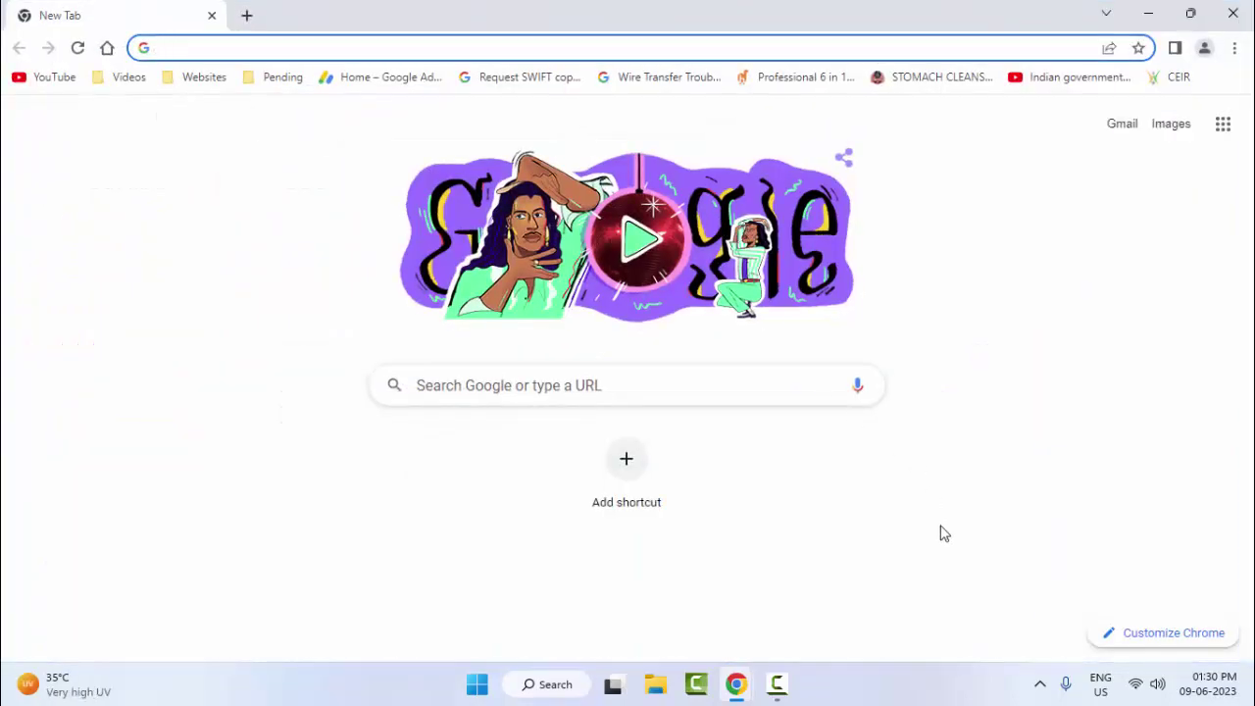
{"action": "key", "text": "ctrl+shift+Delete"}
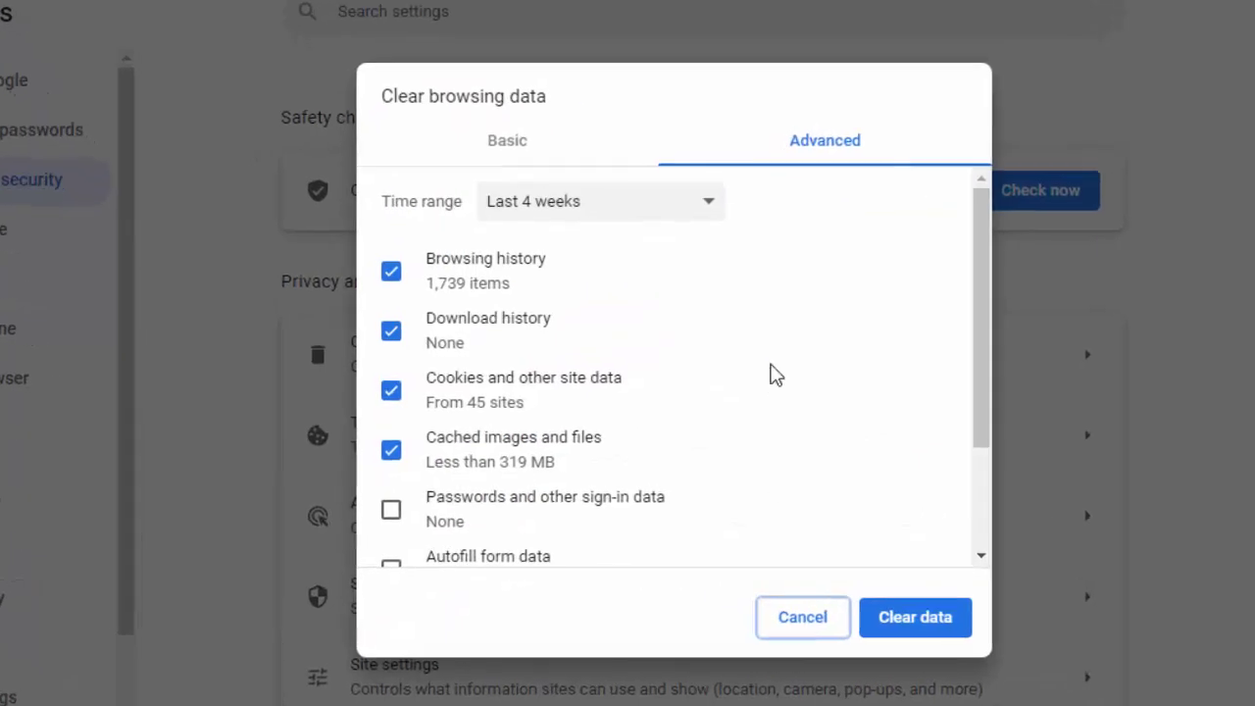
{"action": "left_click", "coordinate": [558, 201]}
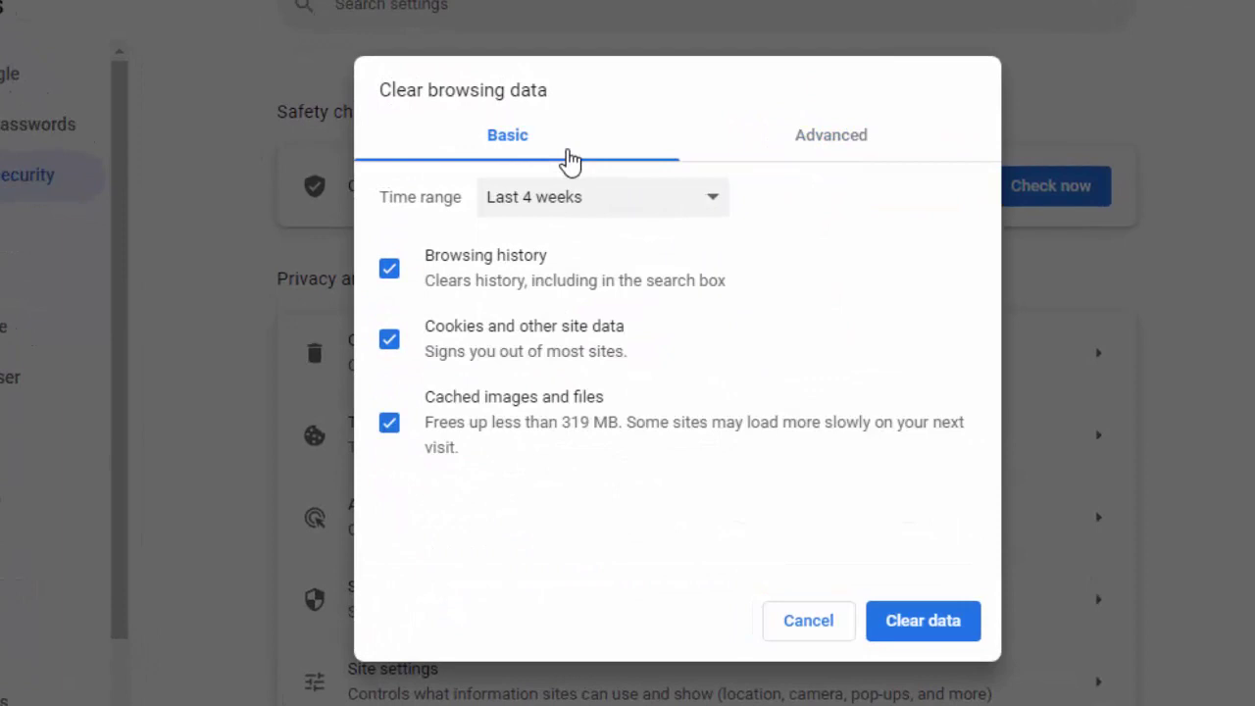
{"action": "left_click", "coordinate": [574, 208]}
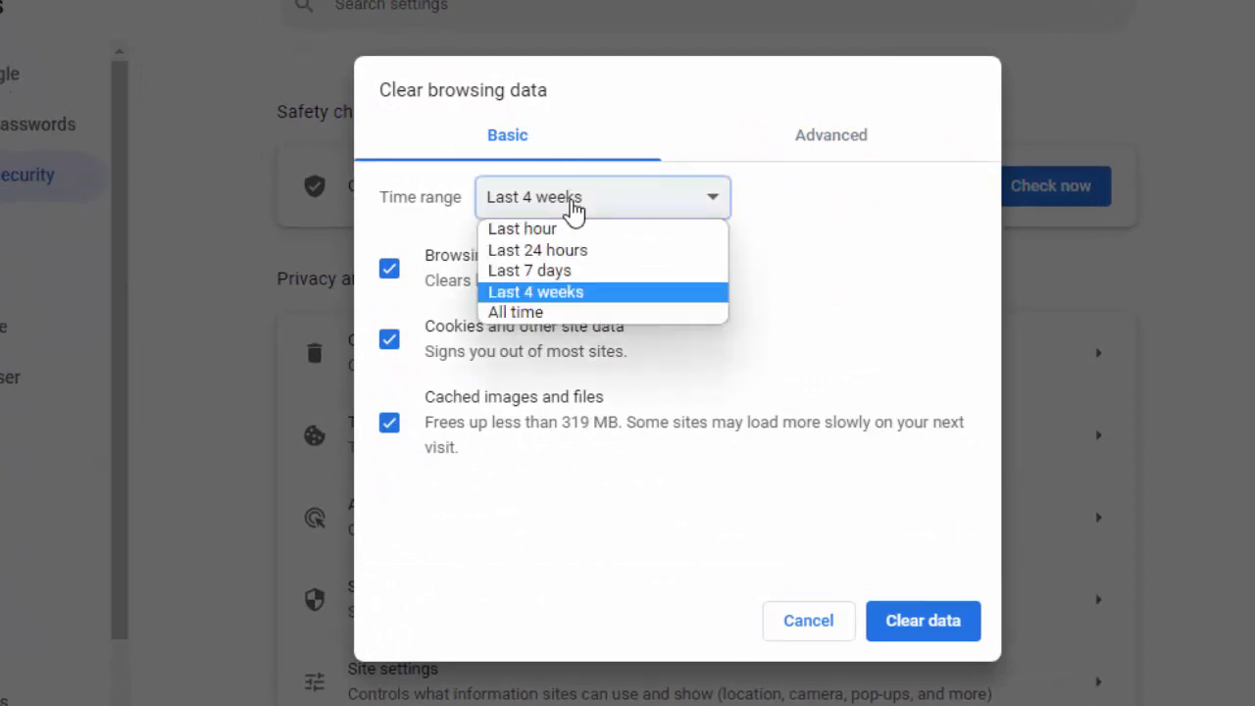
{"action": "left_click", "coordinate": [556, 293]}
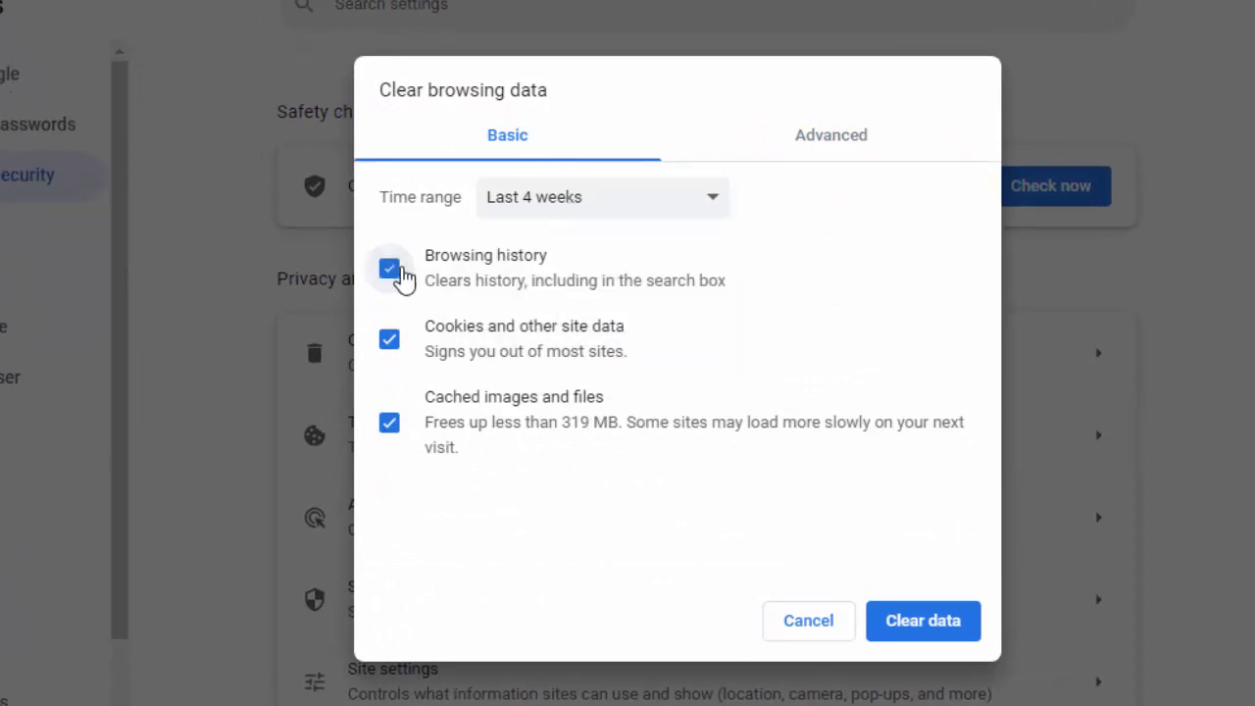
{"action": "left_click", "coordinate": [793, 628]}
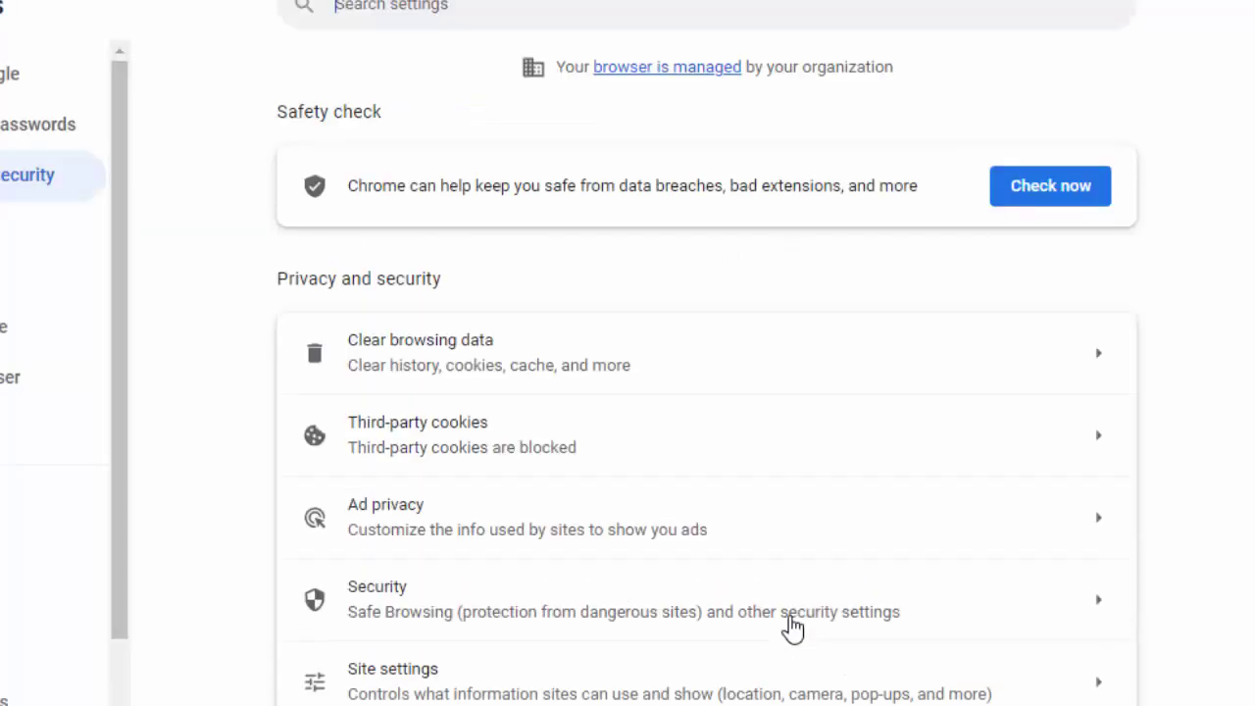
Step: On the Advanced tab, add passwords, Autofill, Site settings and Hosted app data, then close Chrome
{"action": "key", "text": "ctrl+shift+Delete"}
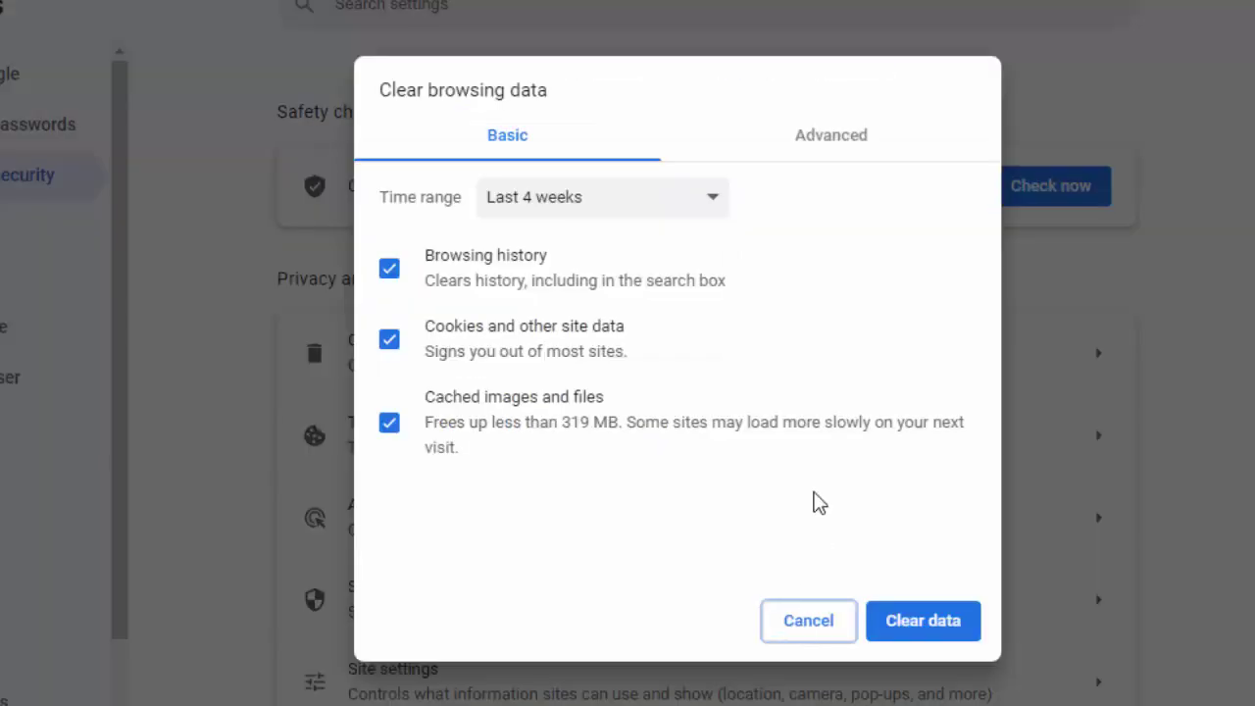
{"action": "left_click", "coordinate": [790, 134]}
{"action": "left_click", "coordinate": [602, 210]}
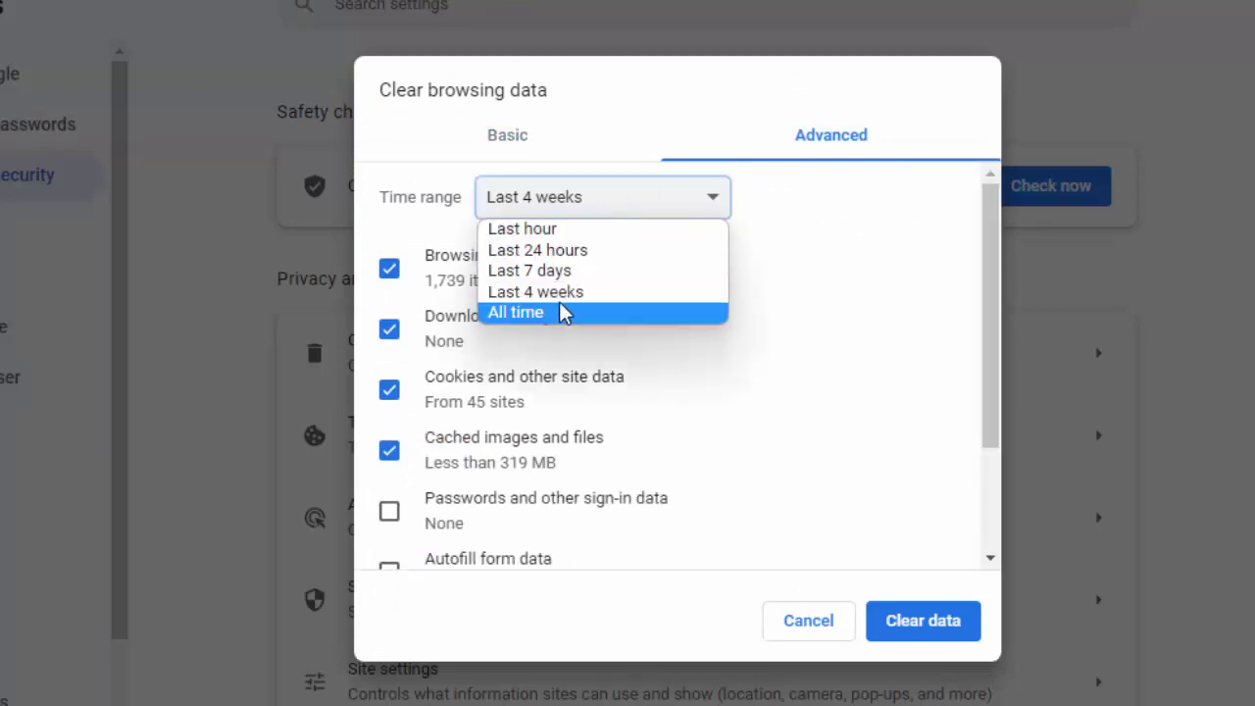
{"action": "key", "text": "Escape"}
{"action": "left_click", "coordinate": [390, 511]}
{"action": "scroll", "coordinate": [401, 510], "scroll_direction": "down", "scroll_amount": 2}
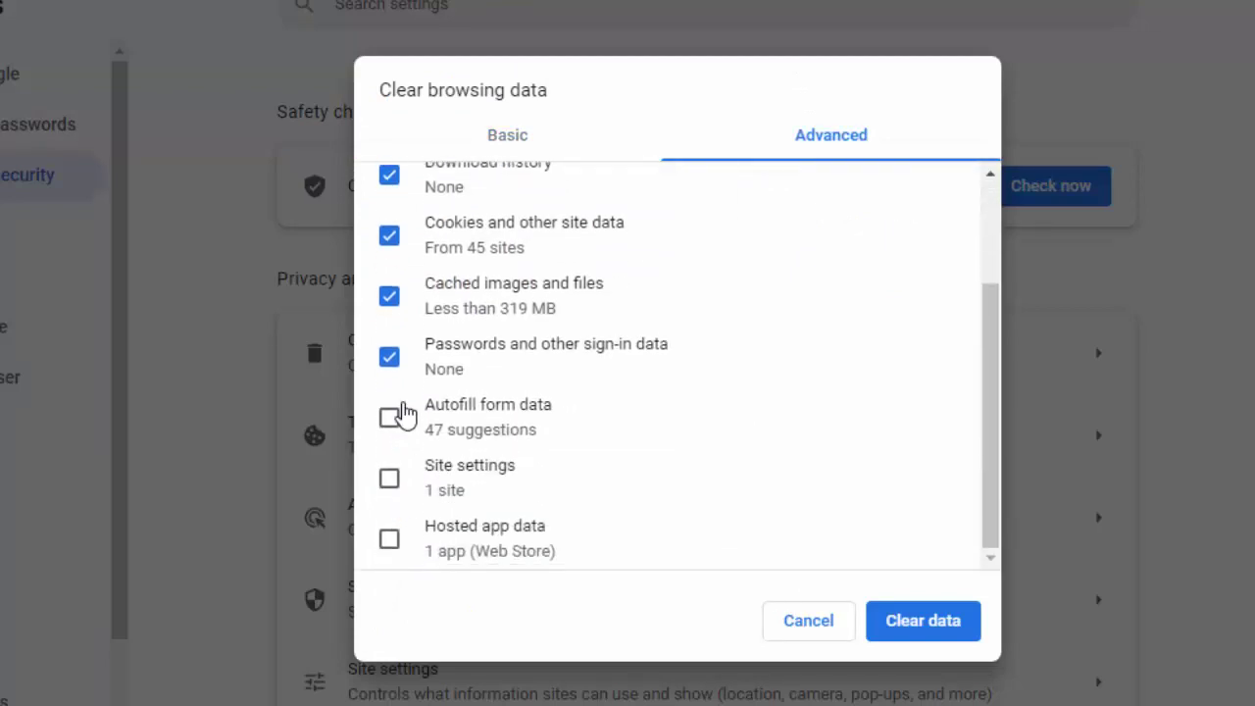
{"action": "left_click", "coordinate": [389, 418]}
{"action": "left_click", "coordinate": [390, 478]}
{"action": "left_click", "coordinate": [390, 539]}
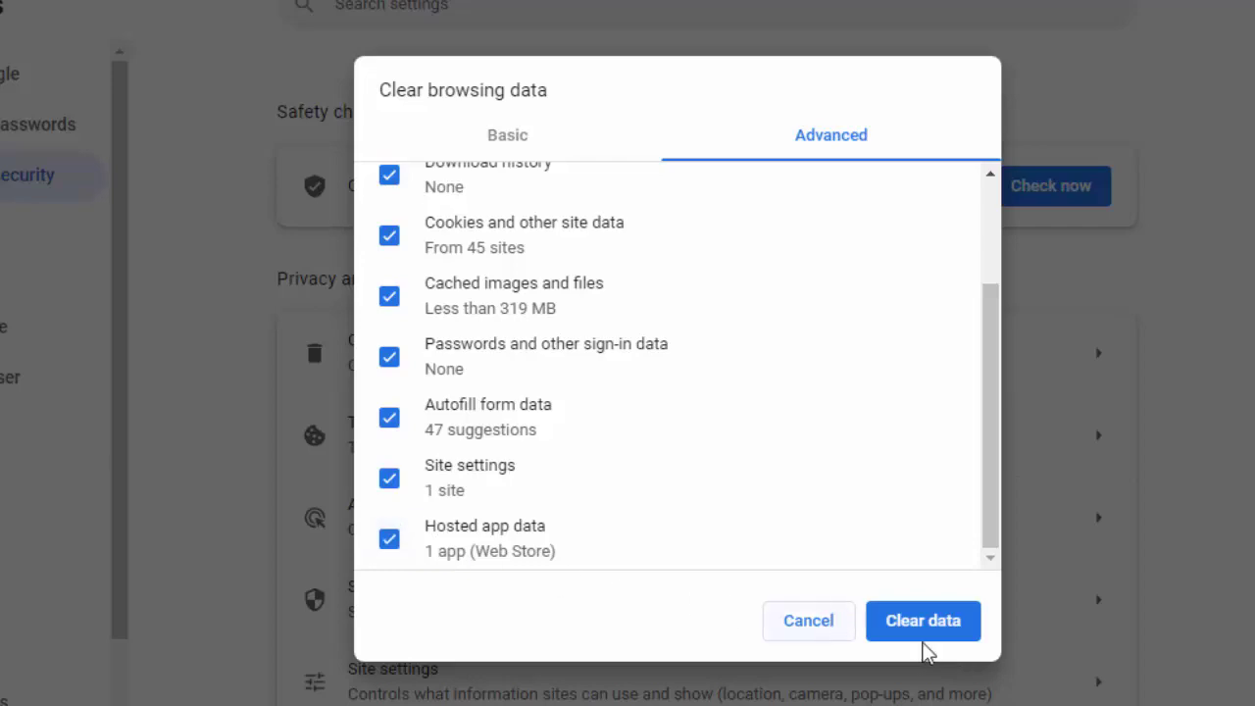
{"action": "left_click", "coordinate": [830, 628]}
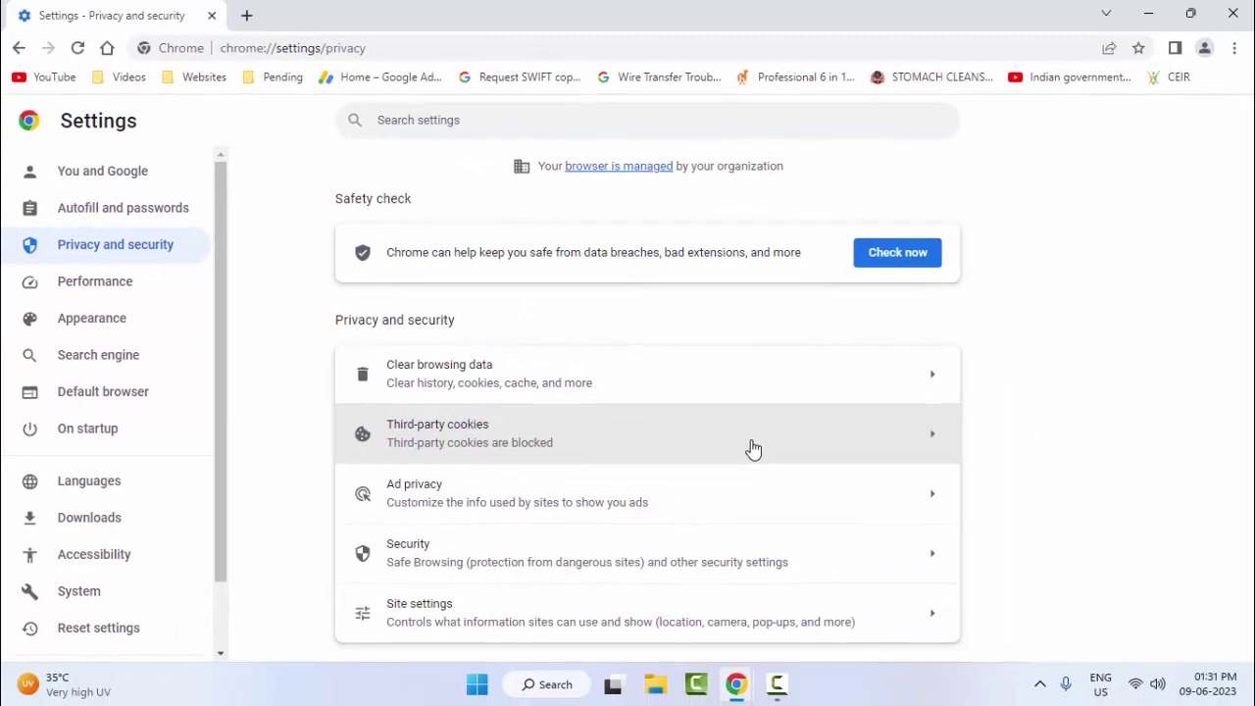
{"action": "left_click", "coordinate": [1233, 15]}
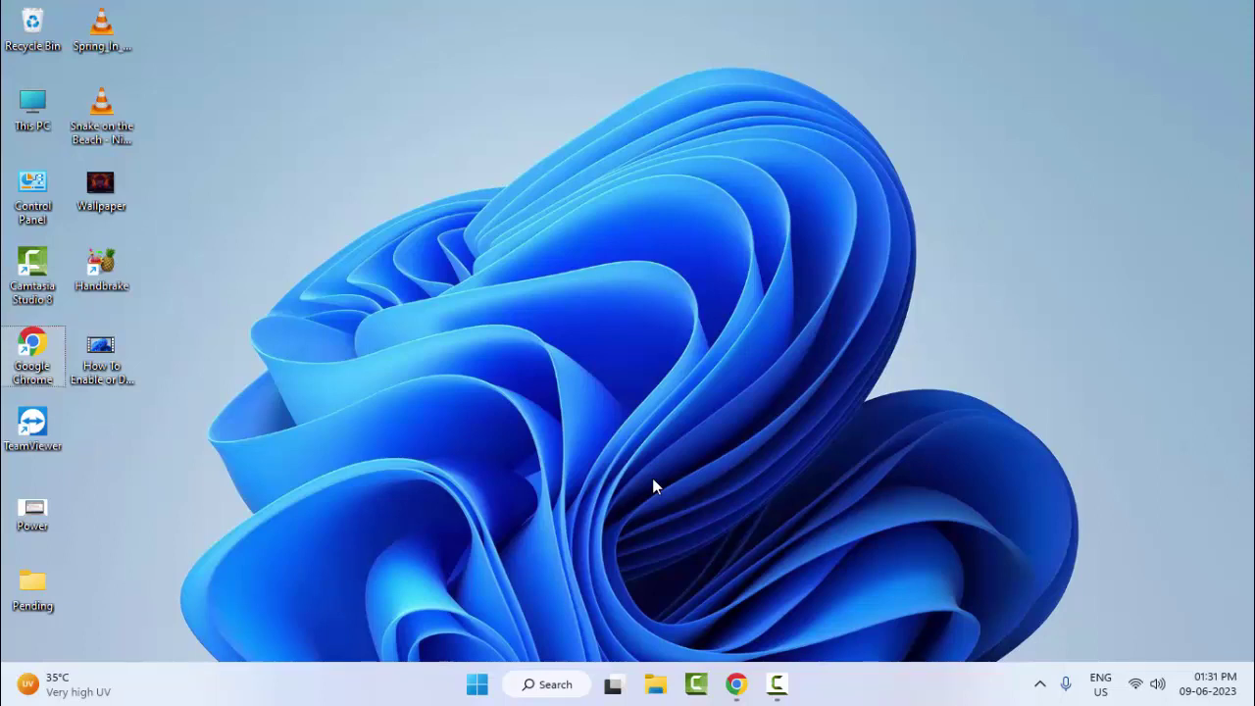
Step: Open the user's Temp folder by running %temp% from the Run box
{"action": "key", "text": "super+r"}
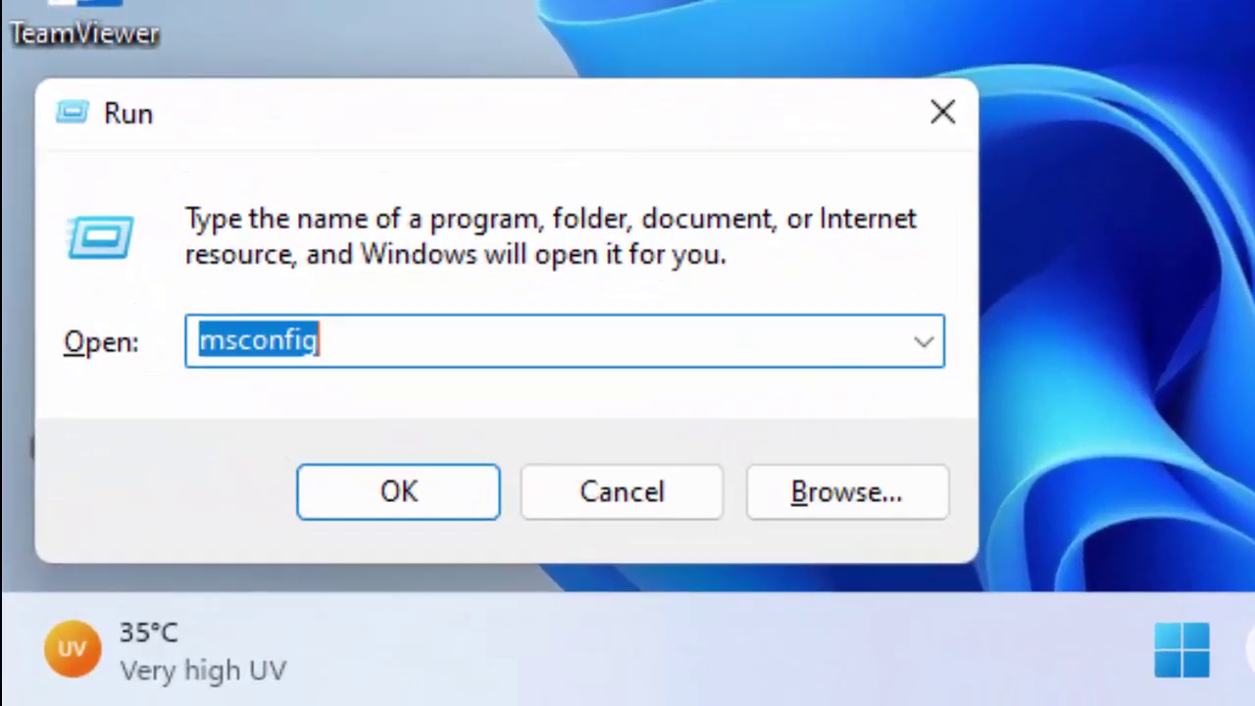
{"action": "type", "text": "%temp%"}
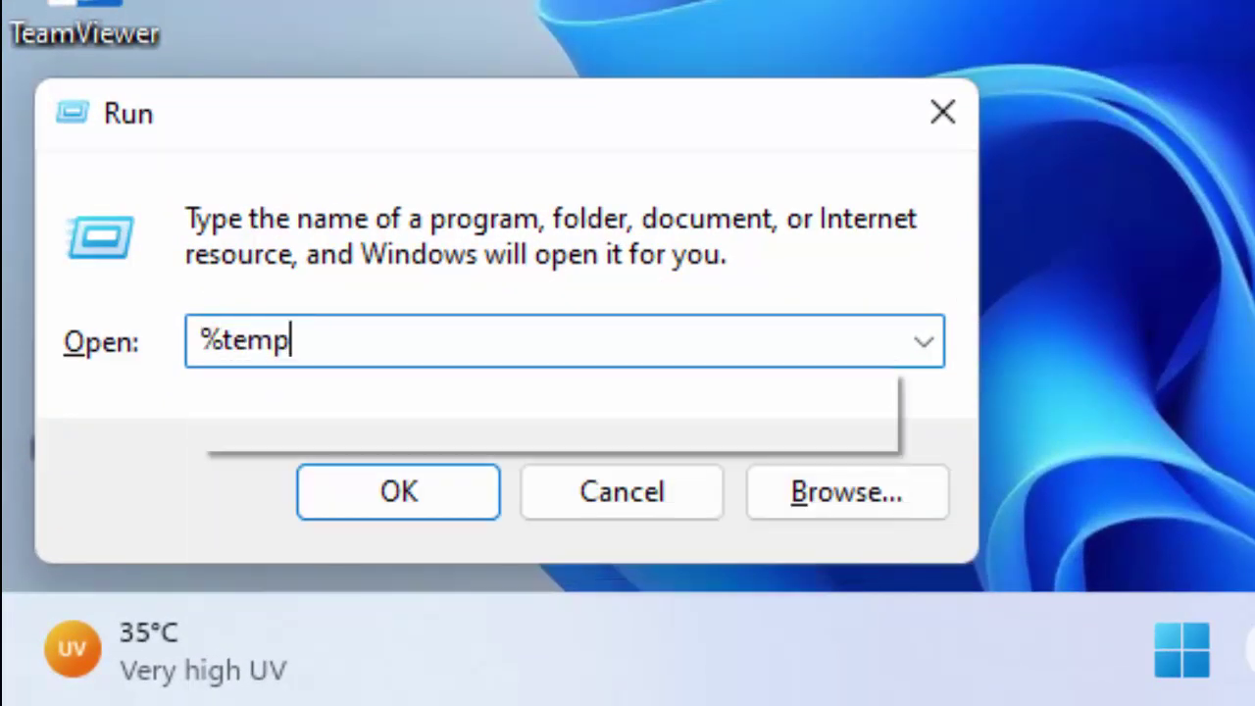
{"action": "left_click", "coordinate": [397, 490]}
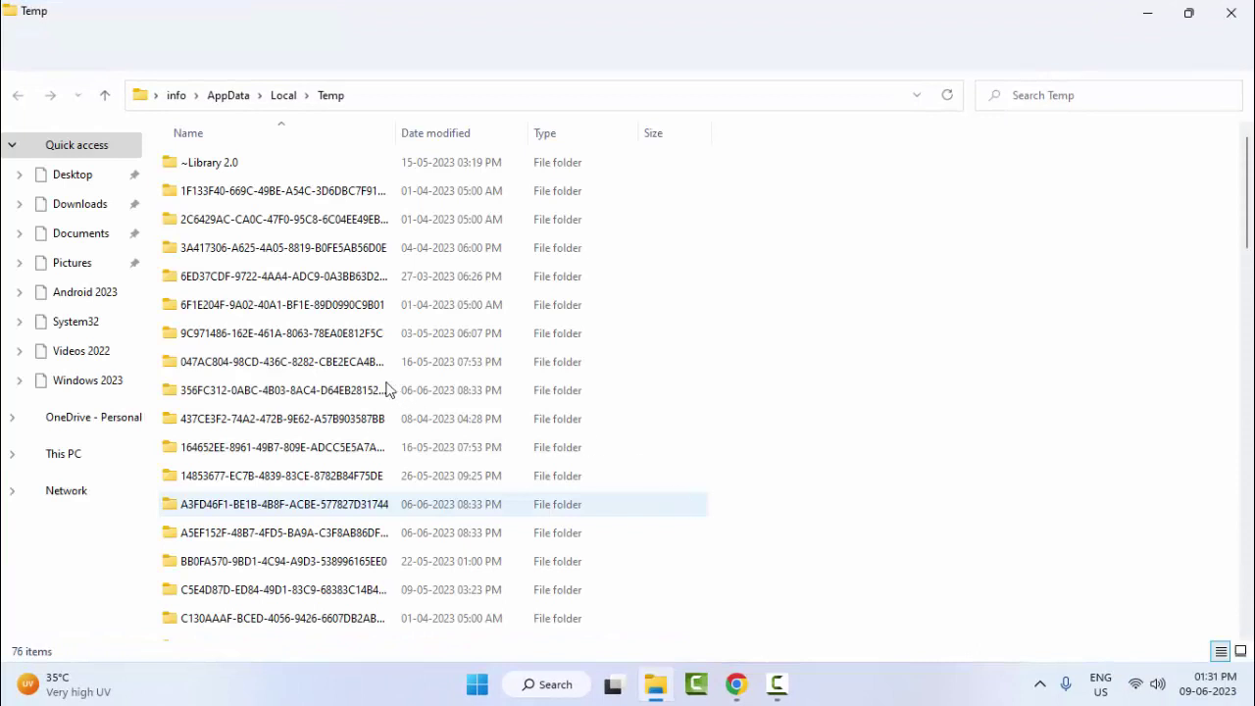
Step: Delete all 76 Temp items, continuing past protected folders and cancelling the in-use one
{"action": "left_click", "coordinate": [326, 339]}
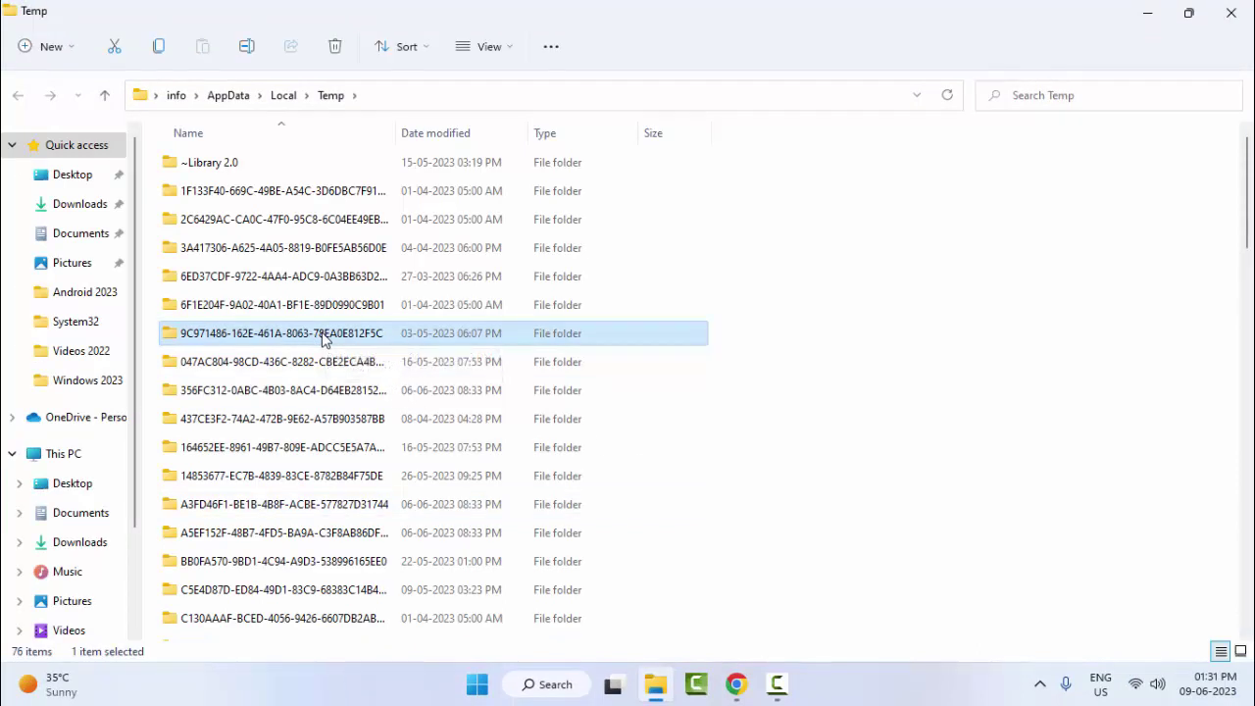
{"action": "key", "text": "ctrl+a"}
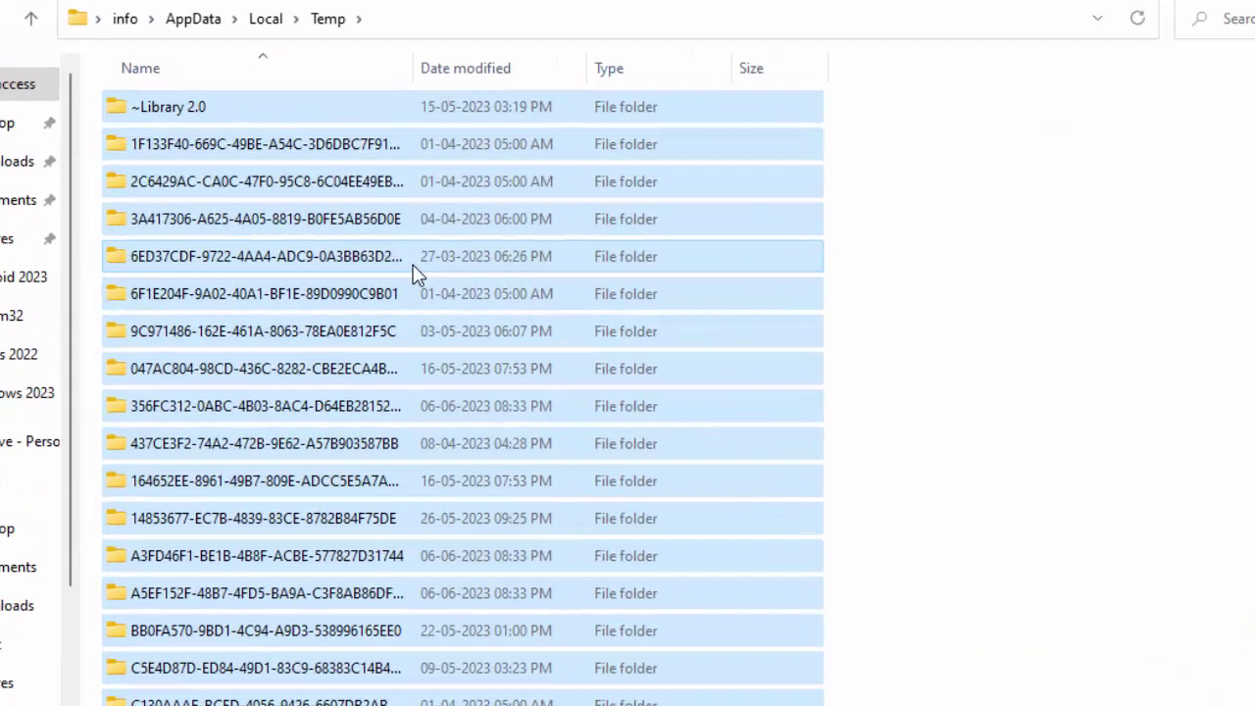
{"action": "right_click", "coordinate": [299, 275]}
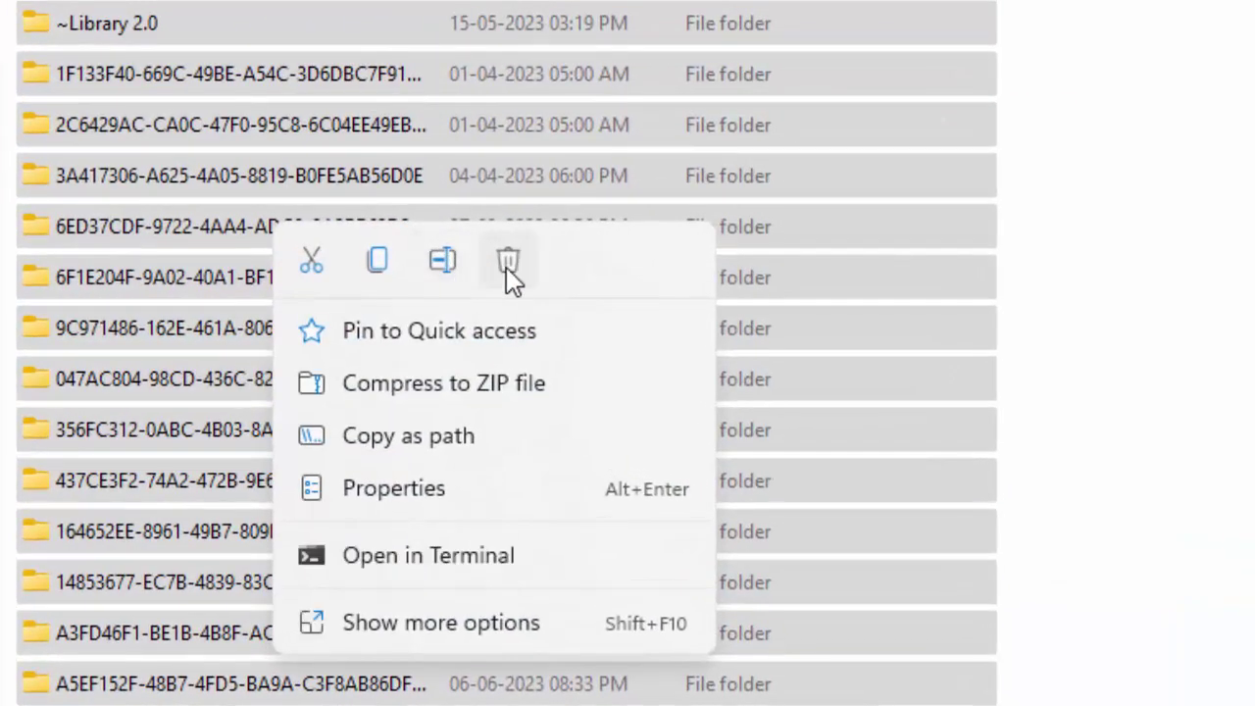
{"action": "left_click", "coordinate": [508, 261]}
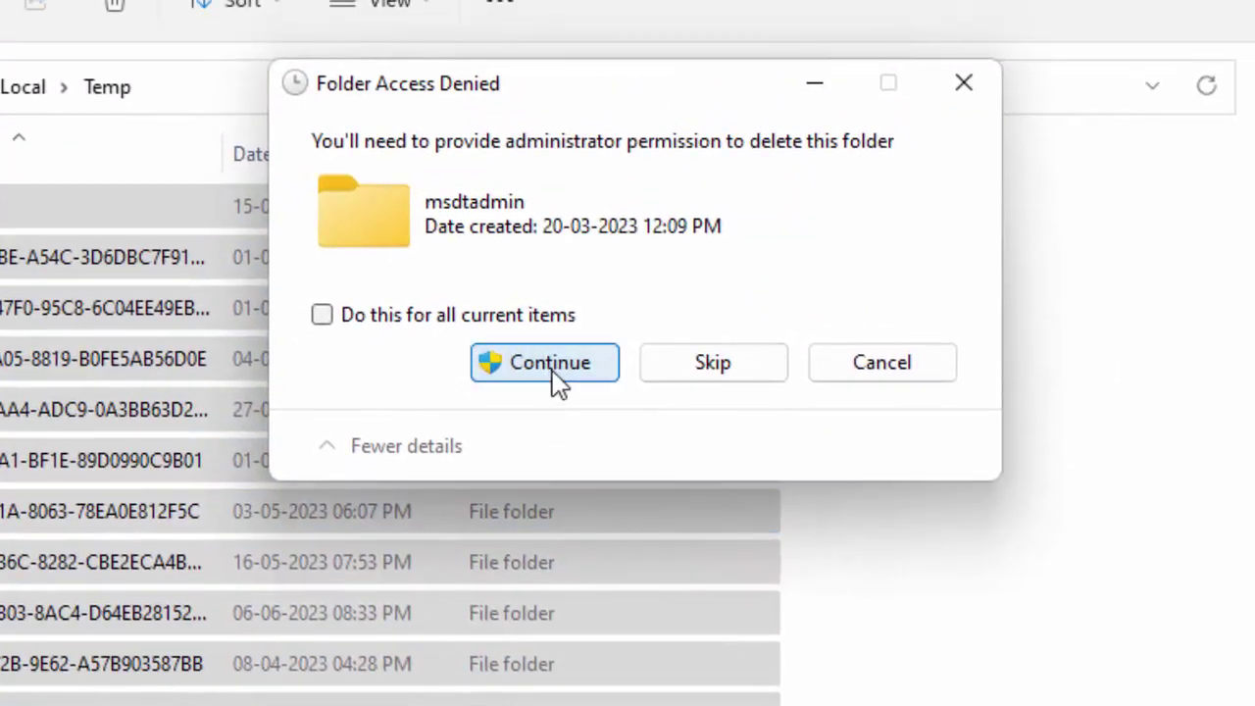
{"action": "left_click", "coordinate": [551, 373]}
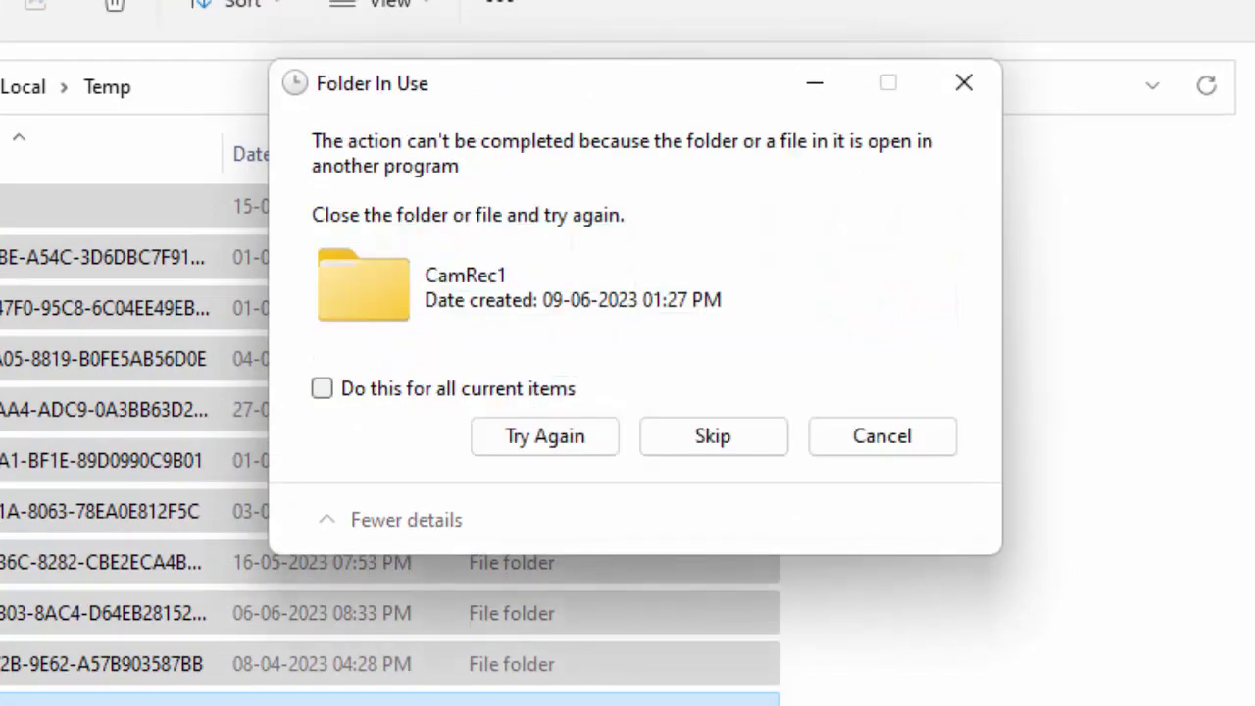
{"action": "left_click", "coordinate": [859, 446]}
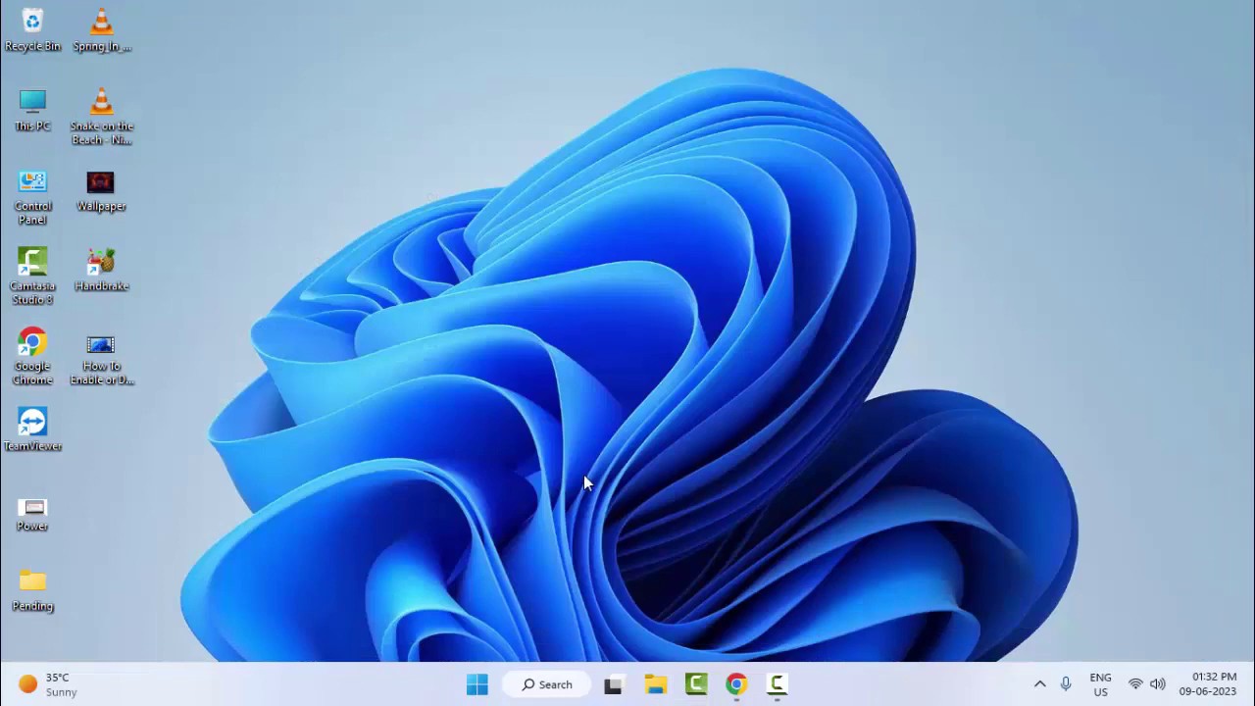
Step: Open C:\Windows\Temp by running temp from the Run box
{"action": "key", "text": "super+r"}
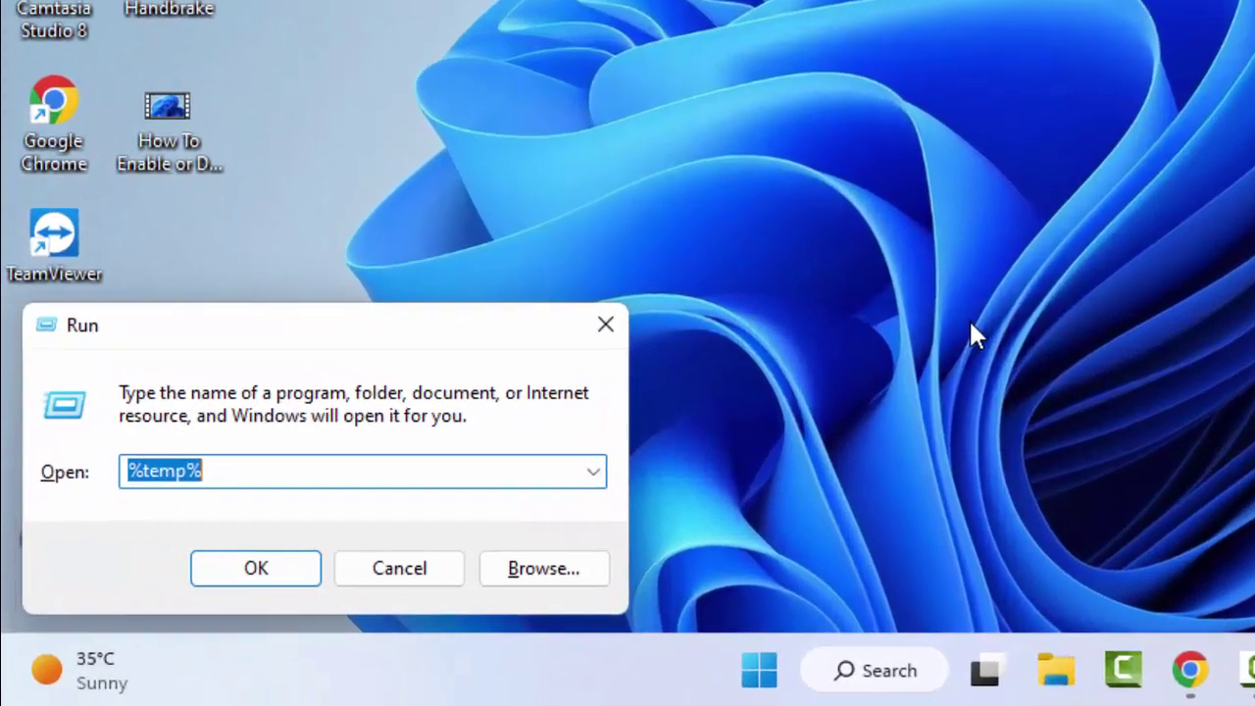
{"action": "type", "text": "temp"}
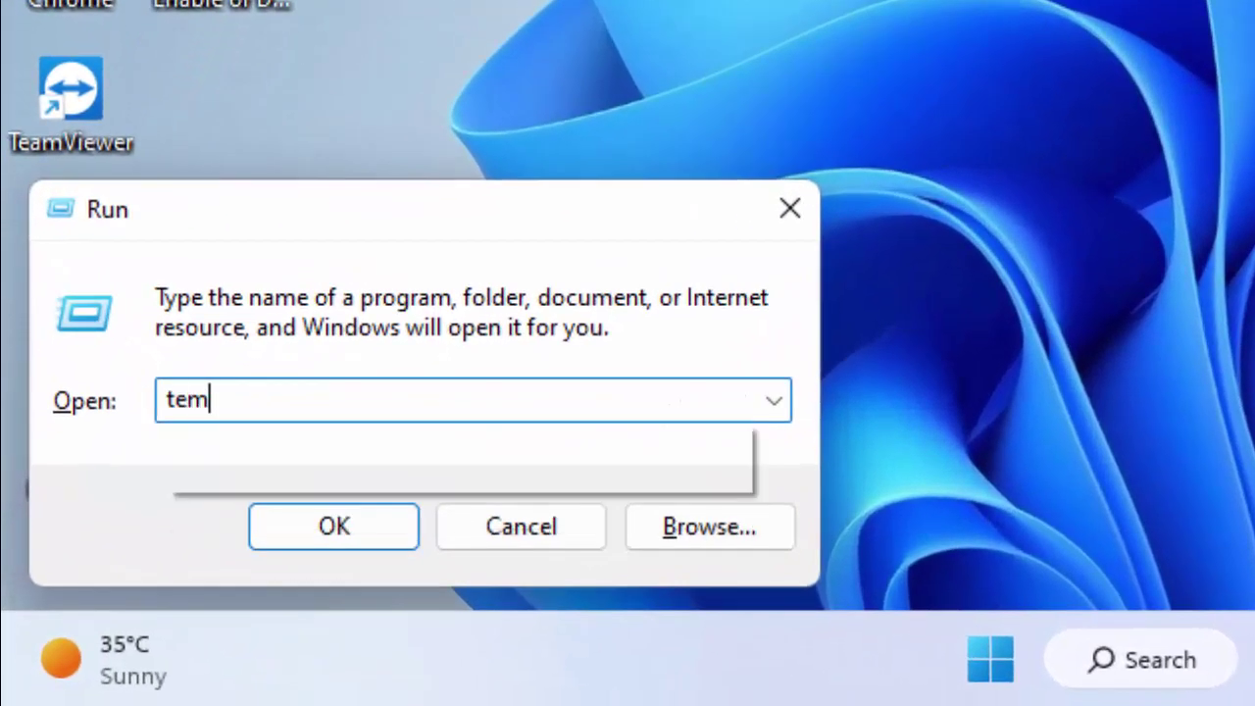
{"action": "left_click", "coordinate": [388, 505]}
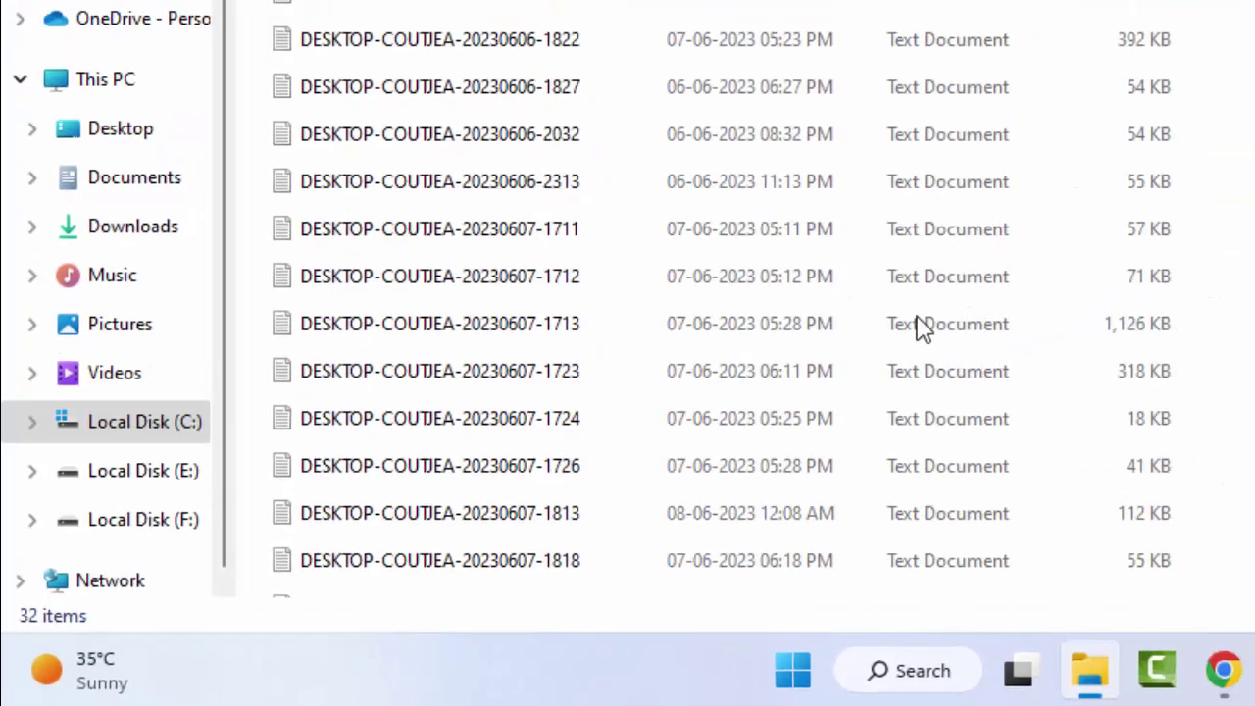
Step: Recycle all 32 Windows Temp items, skipping the in-use files, and close the window
{"action": "left_click", "coordinate": [922, 328]}
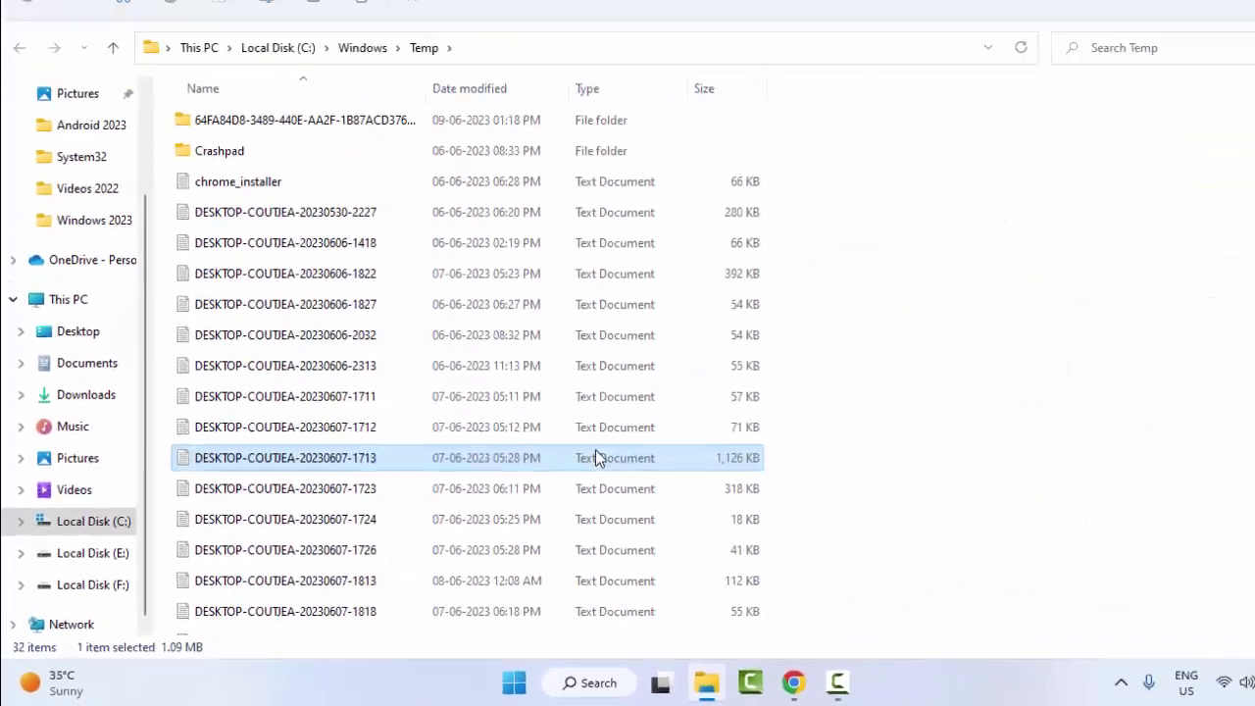
{"action": "key", "text": "ctrl+a"}
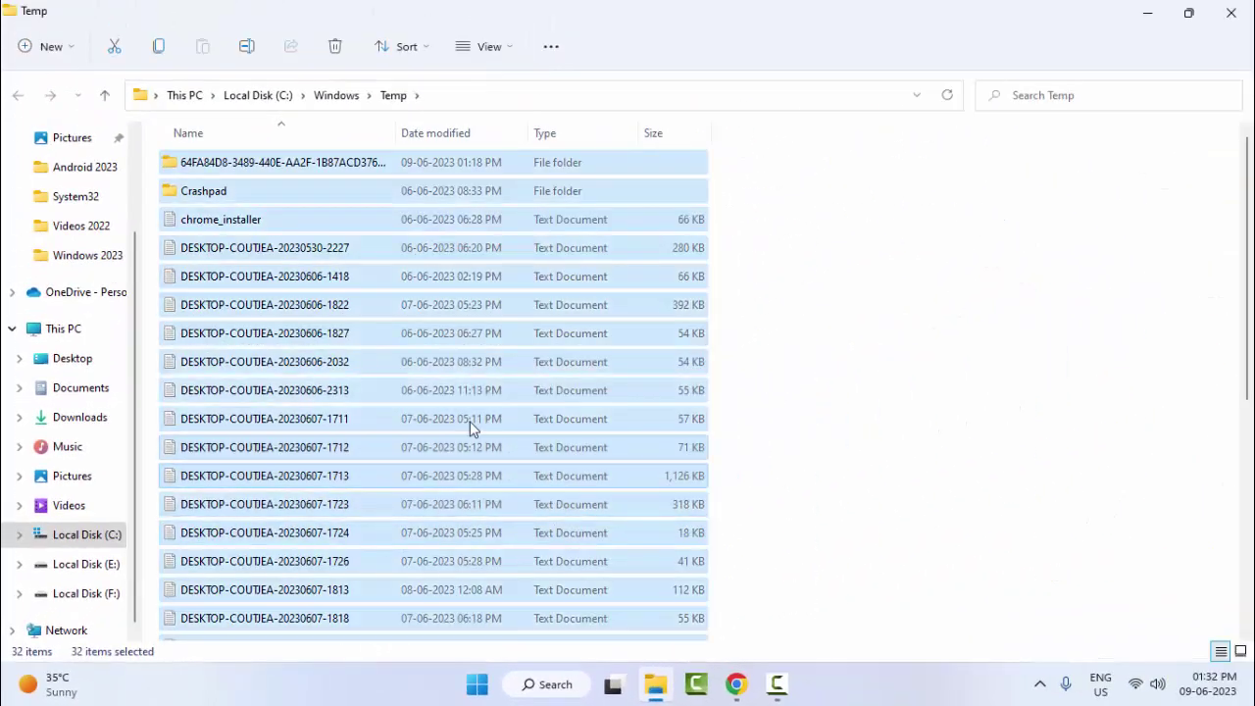
{"action": "right_click", "coordinate": [331, 320]}
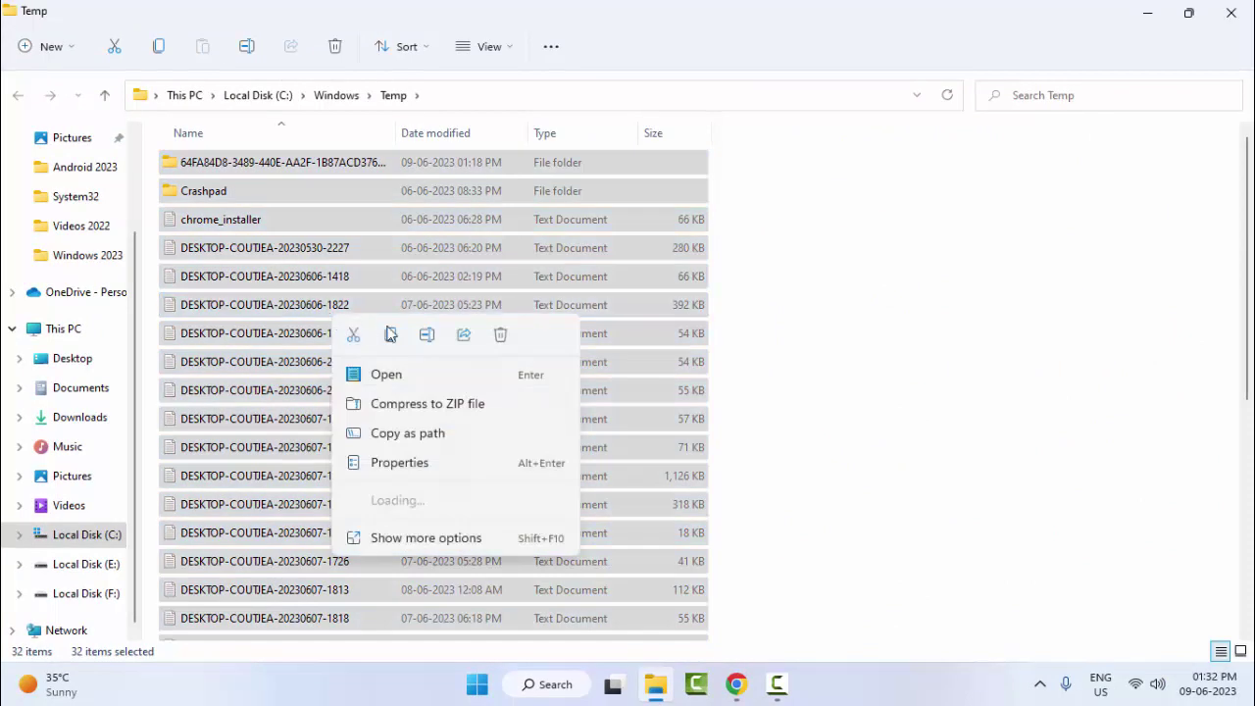
{"action": "left_click", "coordinate": [499, 339]}
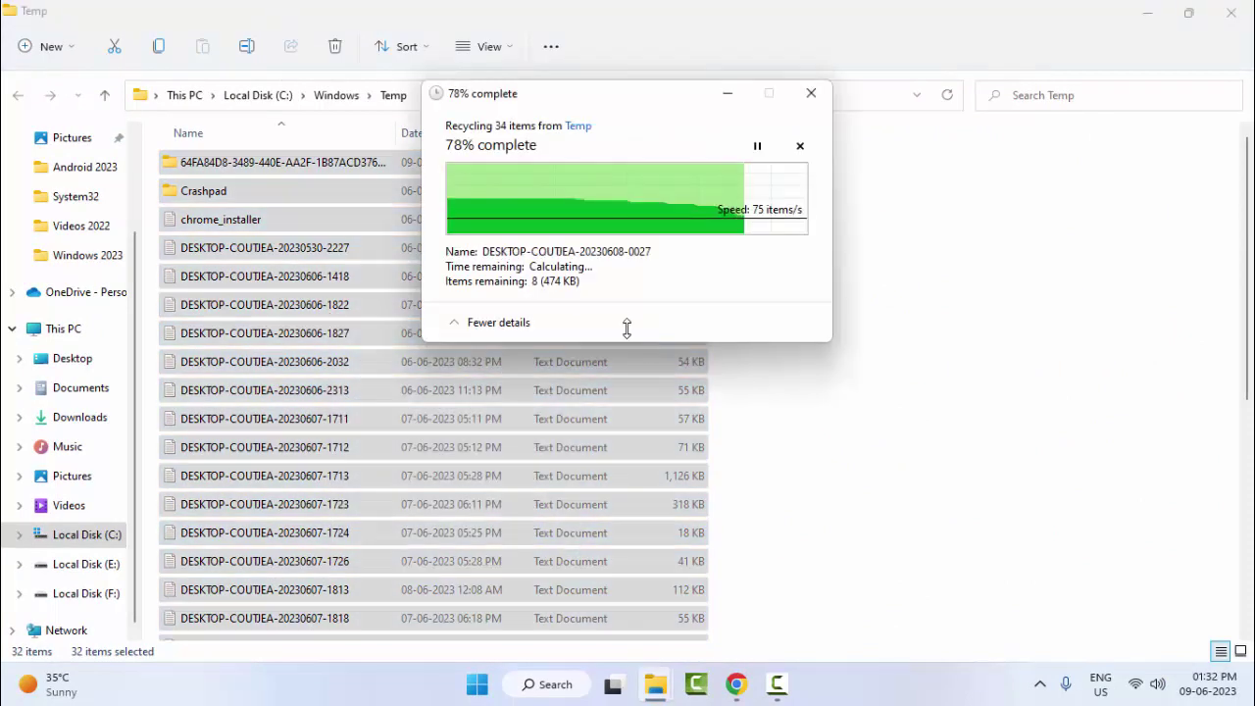
{"action": "left_click", "coordinate": [791, 292]}
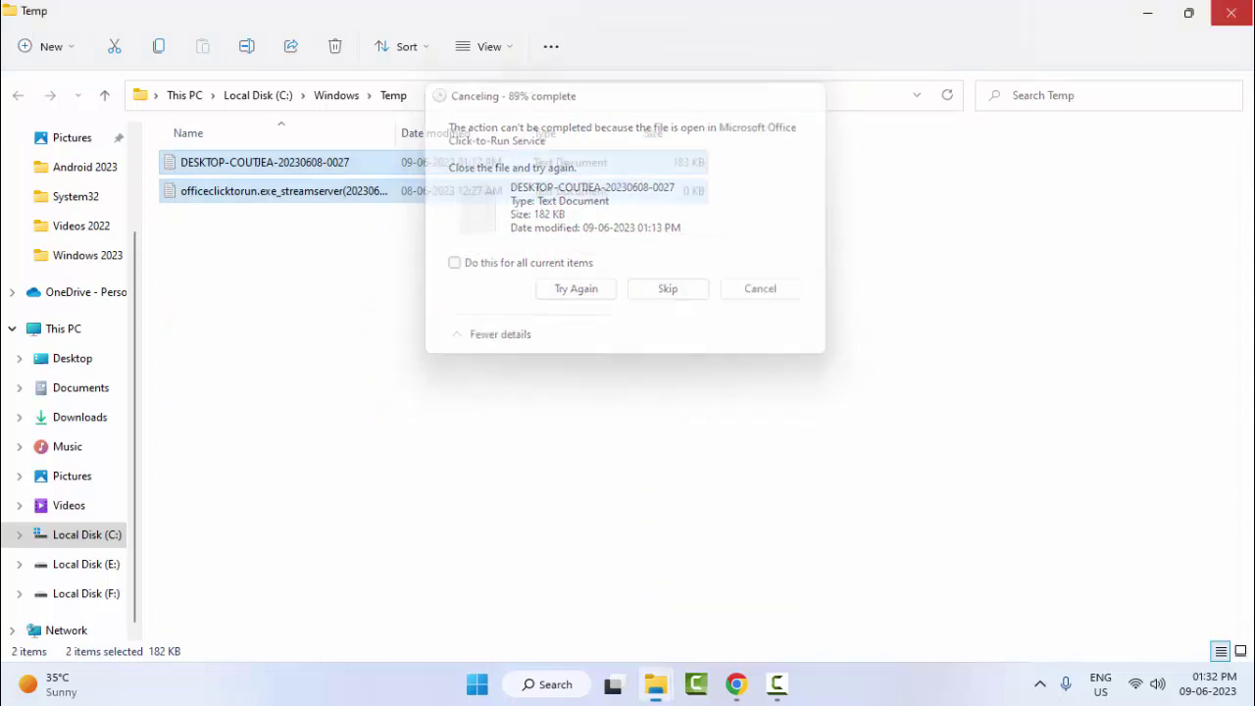
{"action": "key", "text": "alt+F4"}
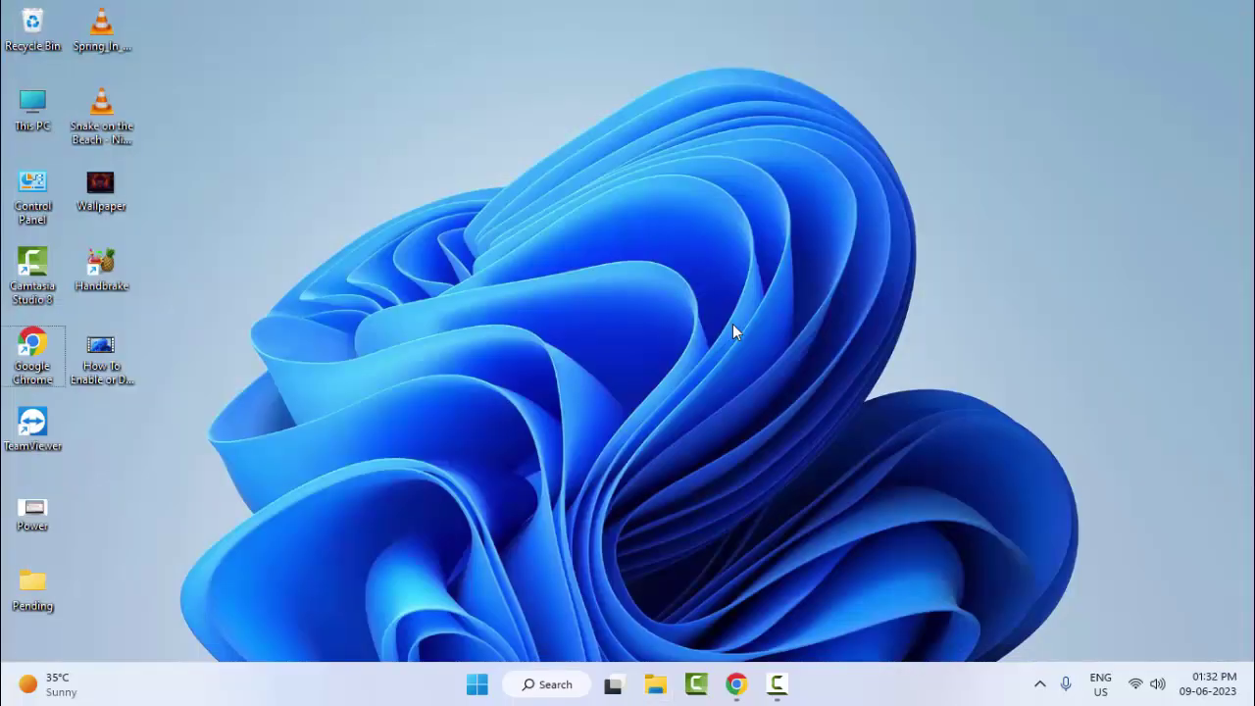
Step: Open C:\Windows\Prefetch via the Run box, granting permanent access to the folder
{"action": "key", "text": "super+r"}
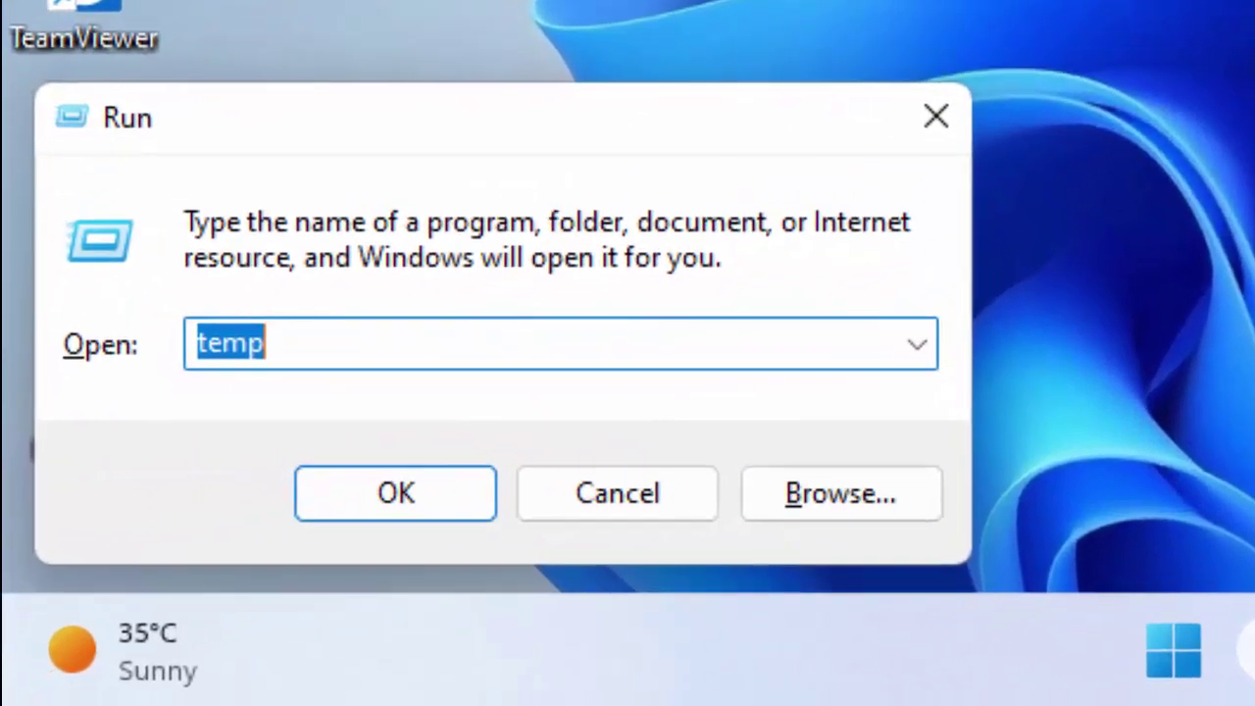
{"action": "type", "text": "prefect"}
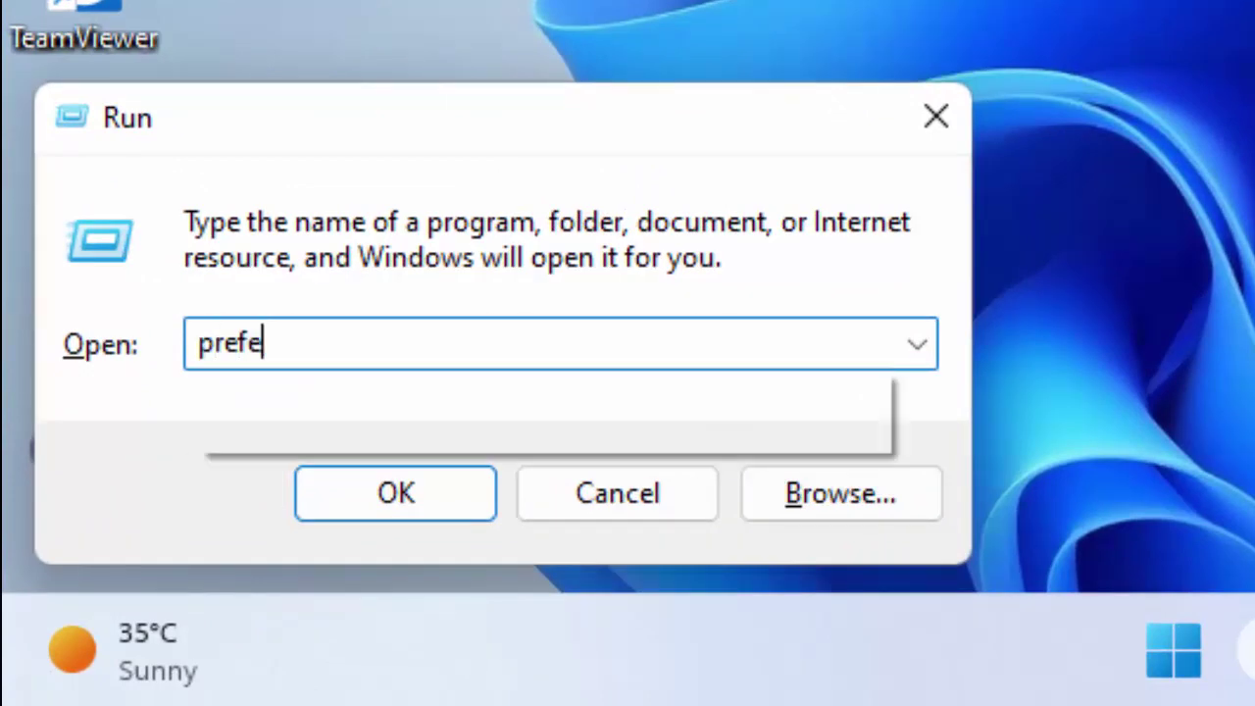
{"action": "key", "text": "BackSpace"}
{"action": "key", "text": "BackSpace"}
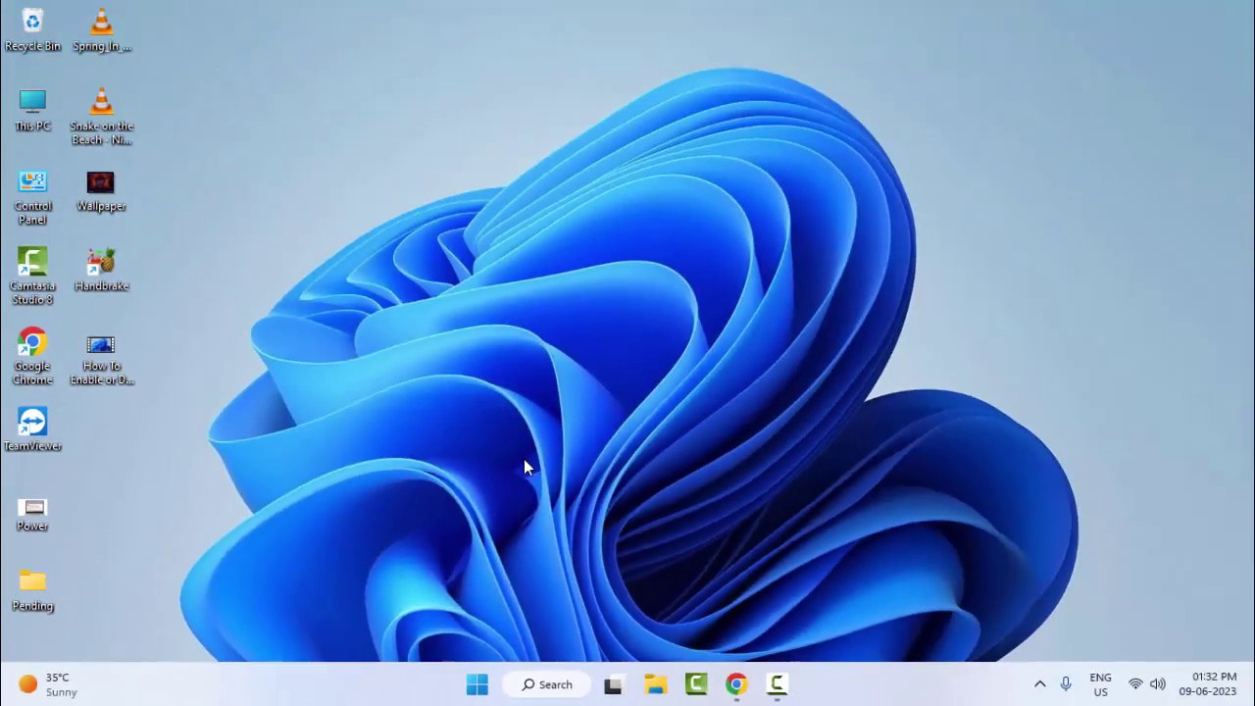
{"action": "key", "text": "super+e"}
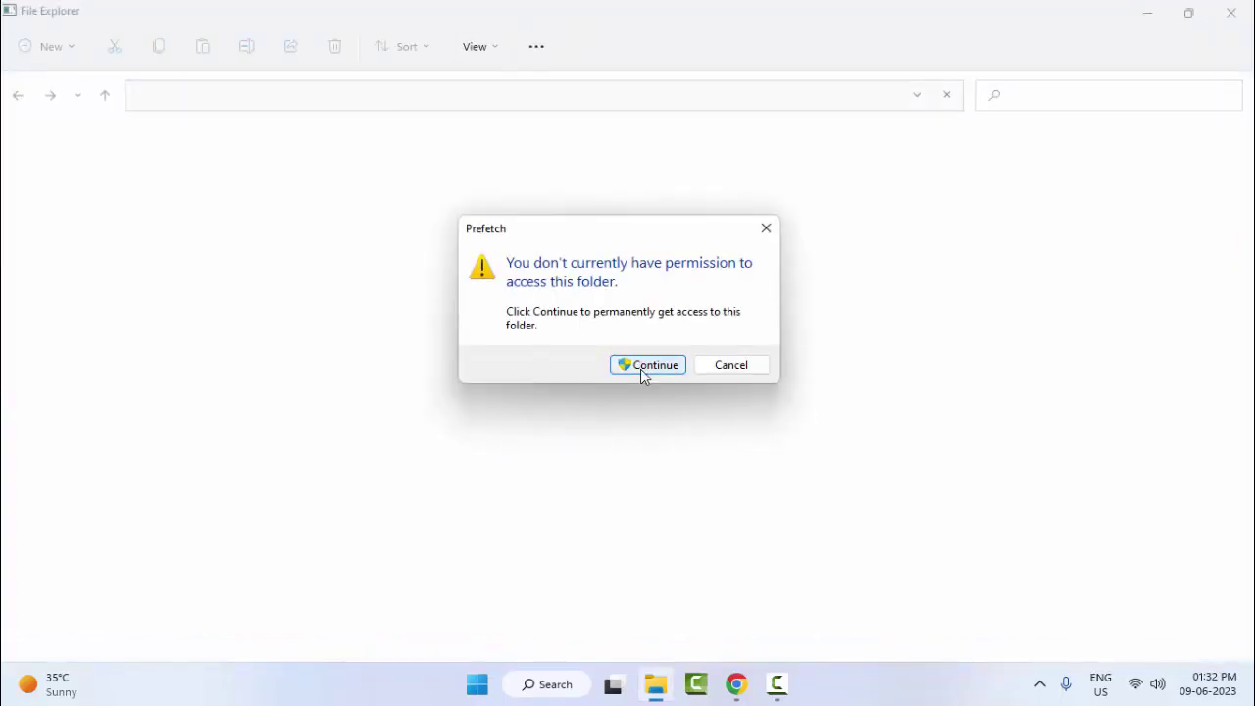
{"action": "left_click", "coordinate": [643, 371]}
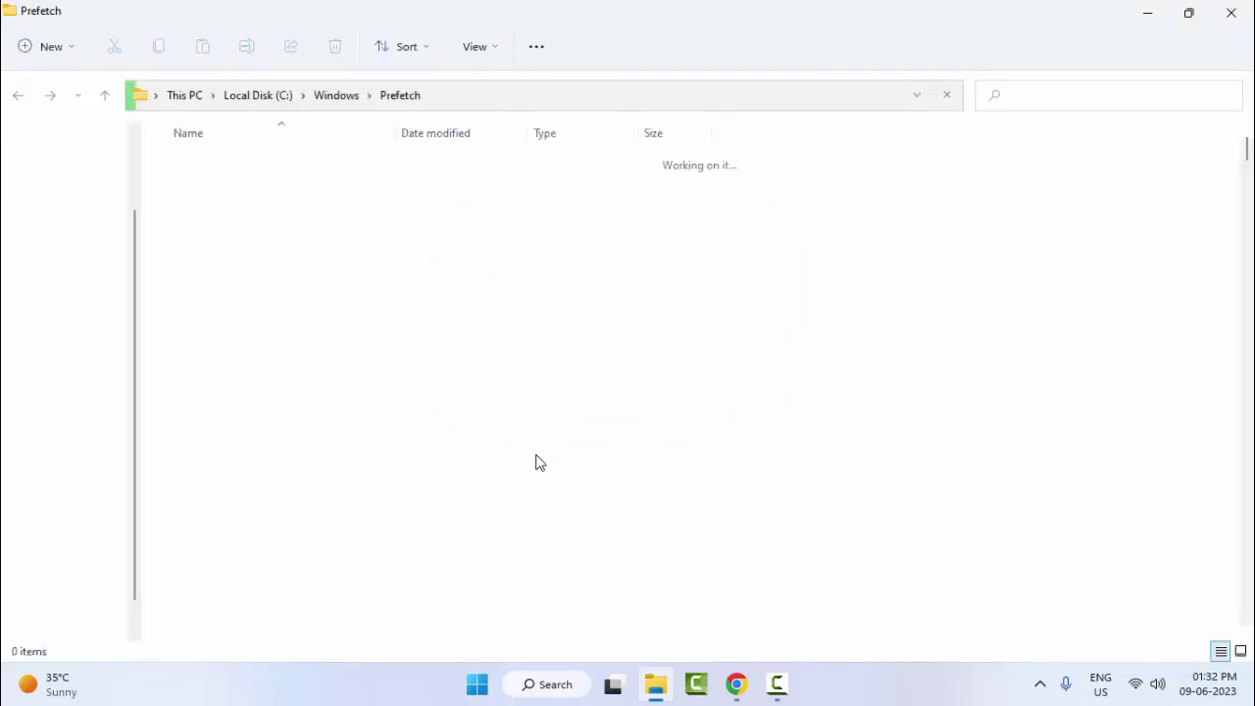
Step: Delete all 364 Prefetch items, skipping files held by SysMain, then close Explorer
{"action": "left_click", "coordinate": [532, 448]}
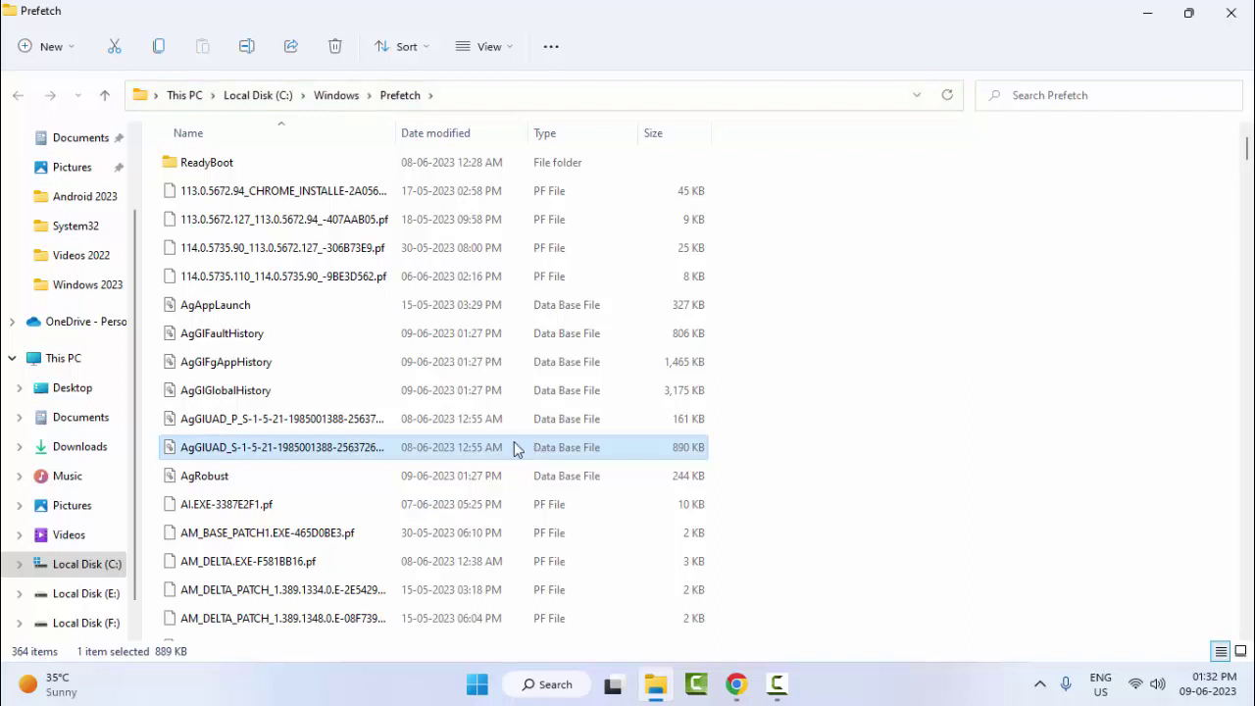
{"action": "key", "text": "ctrl+a"}
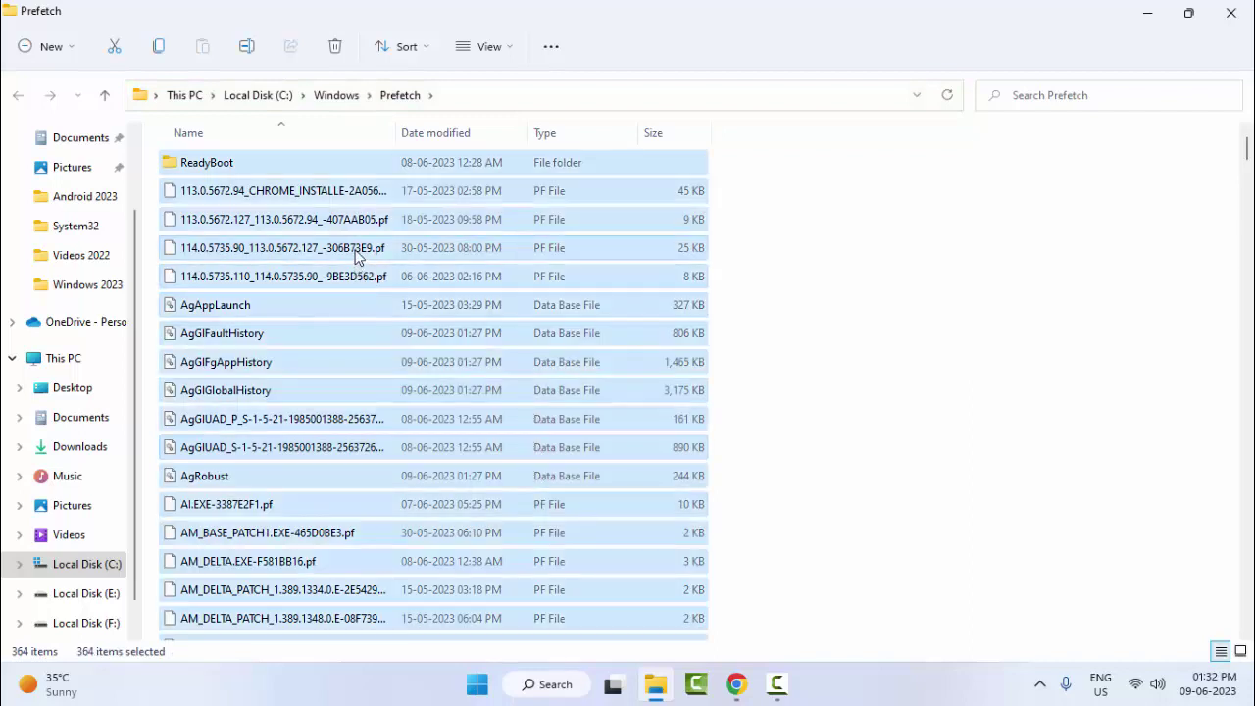
{"action": "right_click", "coordinate": [357, 255]}
{"action": "left_click", "coordinate": [796, 331]}
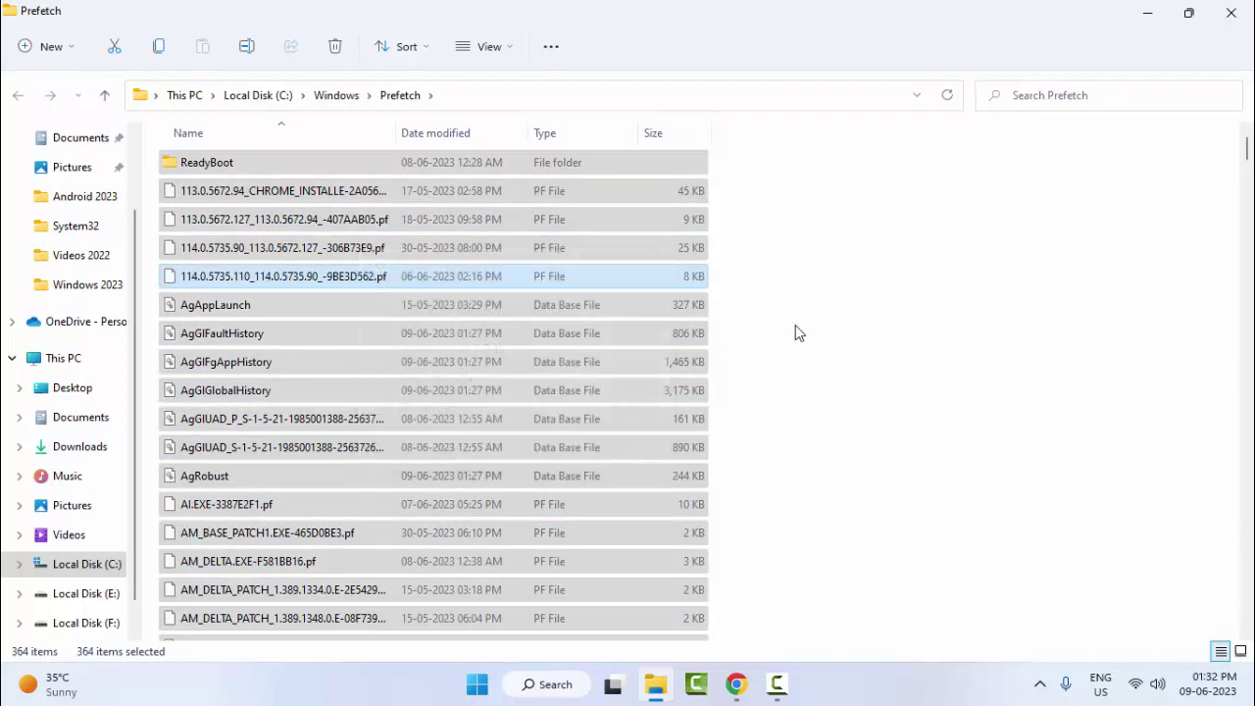
{"action": "key", "text": "Delete"}
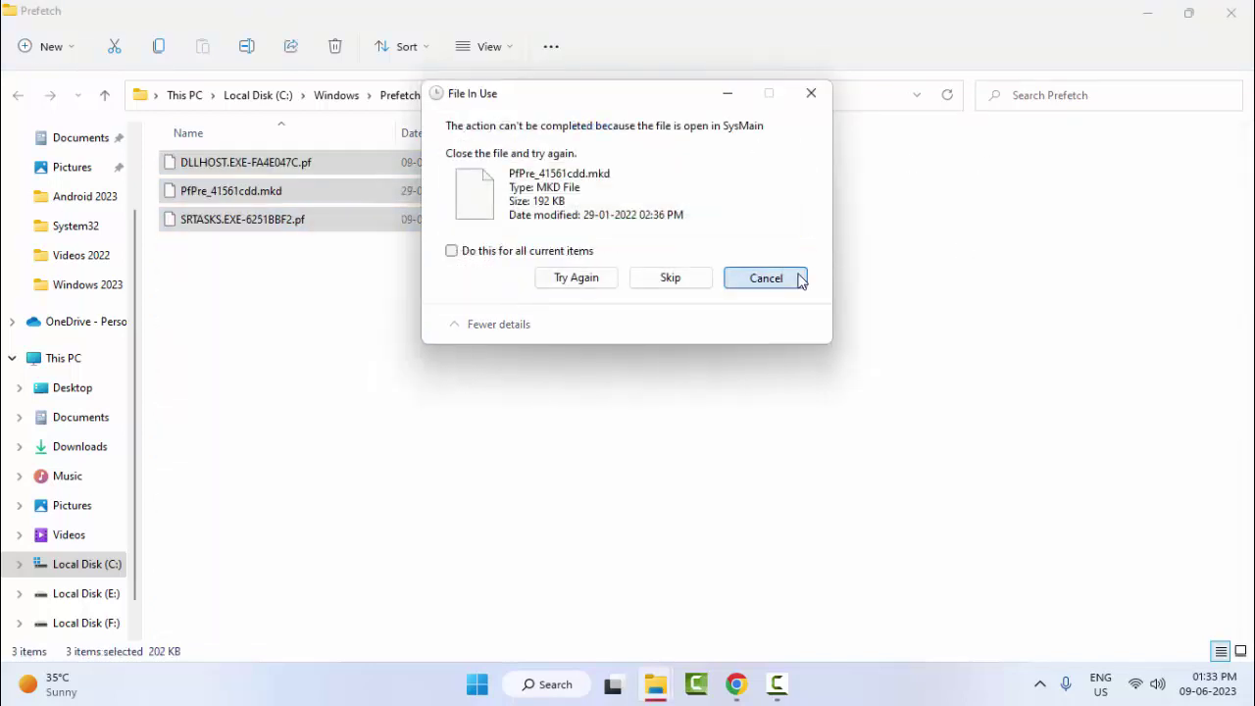
{"action": "left_click", "coordinate": [797, 277]}
{"action": "key", "text": "alt+F4"}
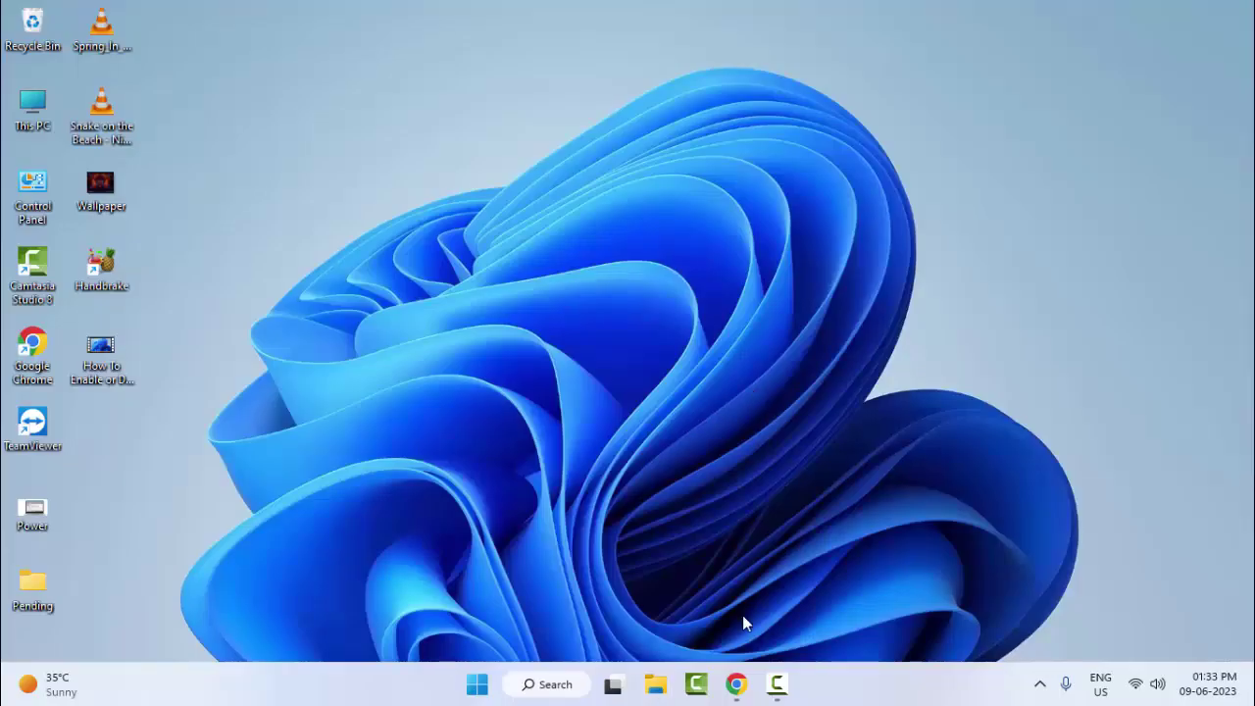